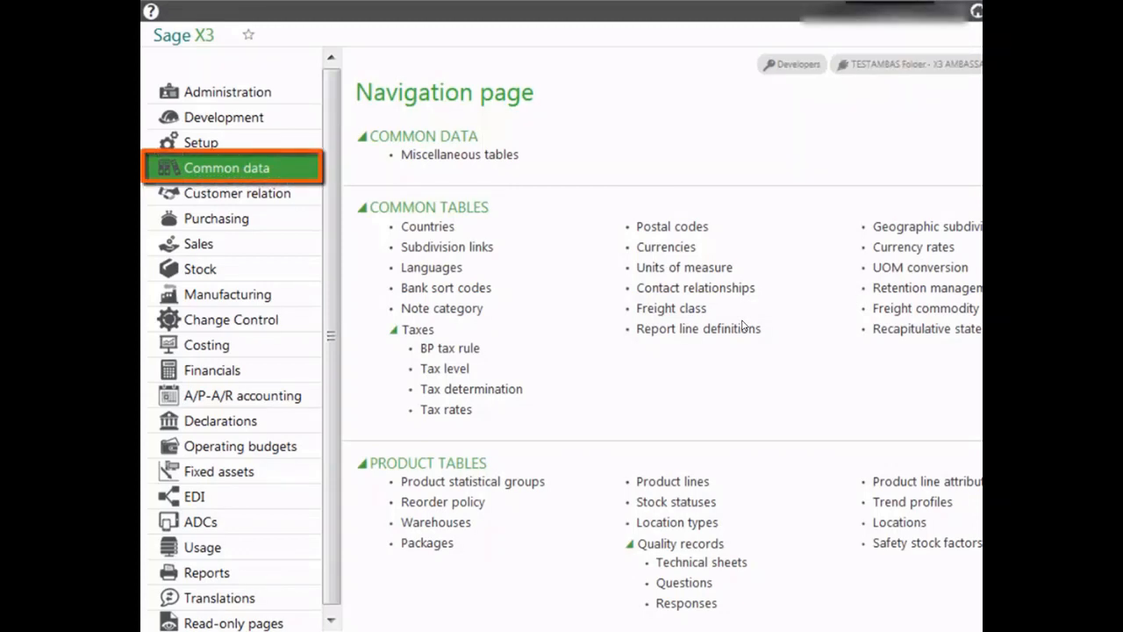
Open the BPs function from the Common data navigation page and start a new business partner record
{"action": "scroll", "coordinate": [742, 326], "scroll_direction": "down", "scroll_amount": 15}
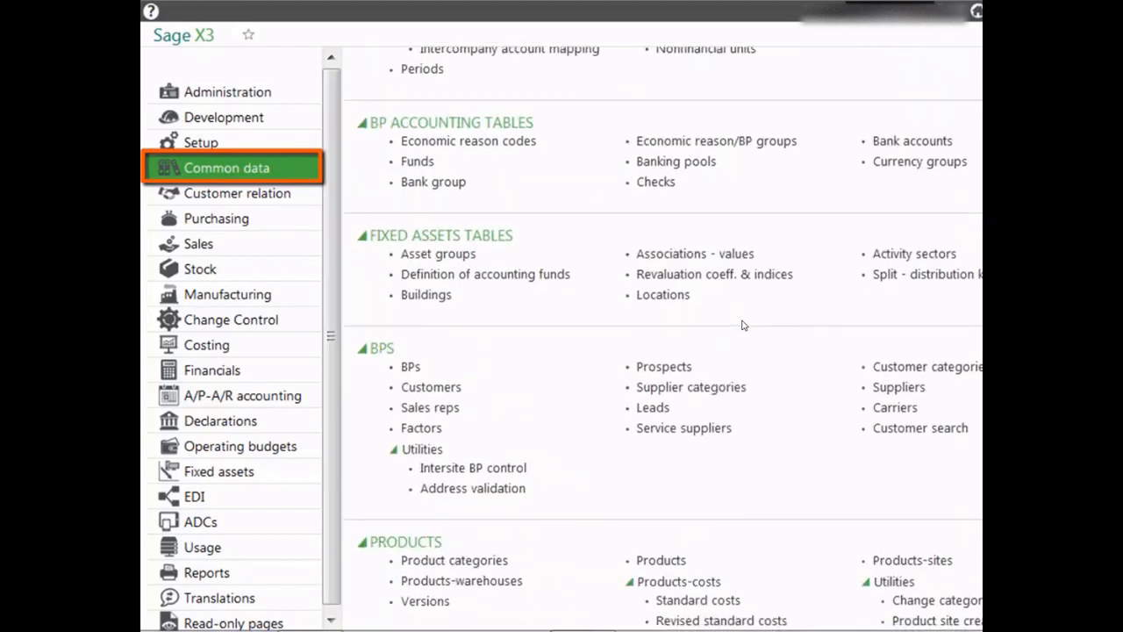
{"action": "left_click", "coordinate": [415, 355]}
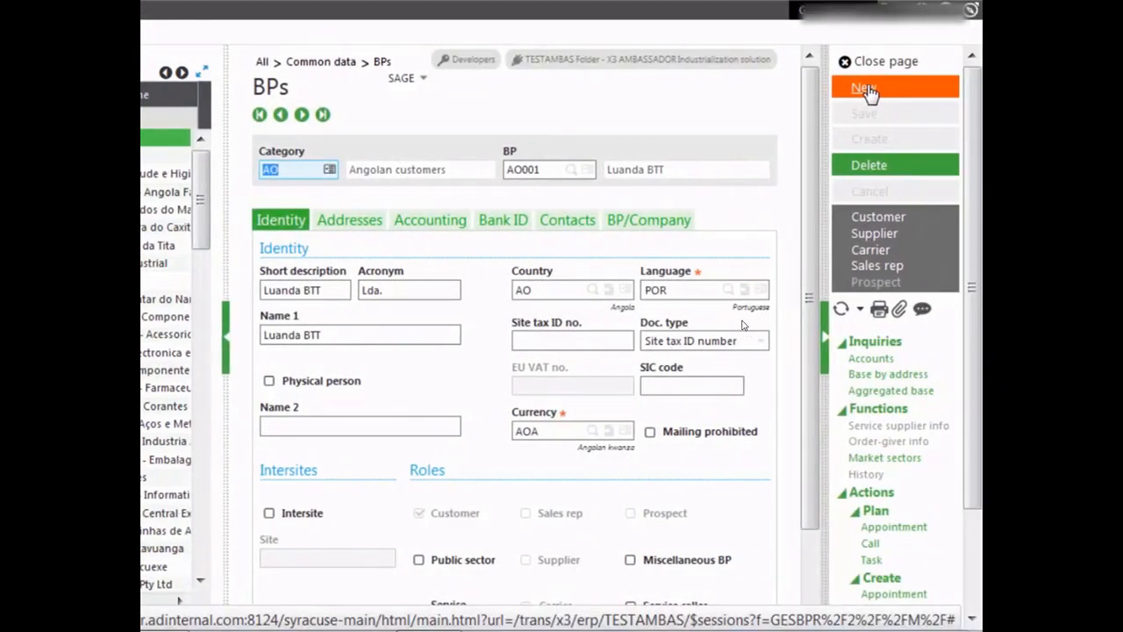
{"action": "left_click", "coordinate": [868, 93]}
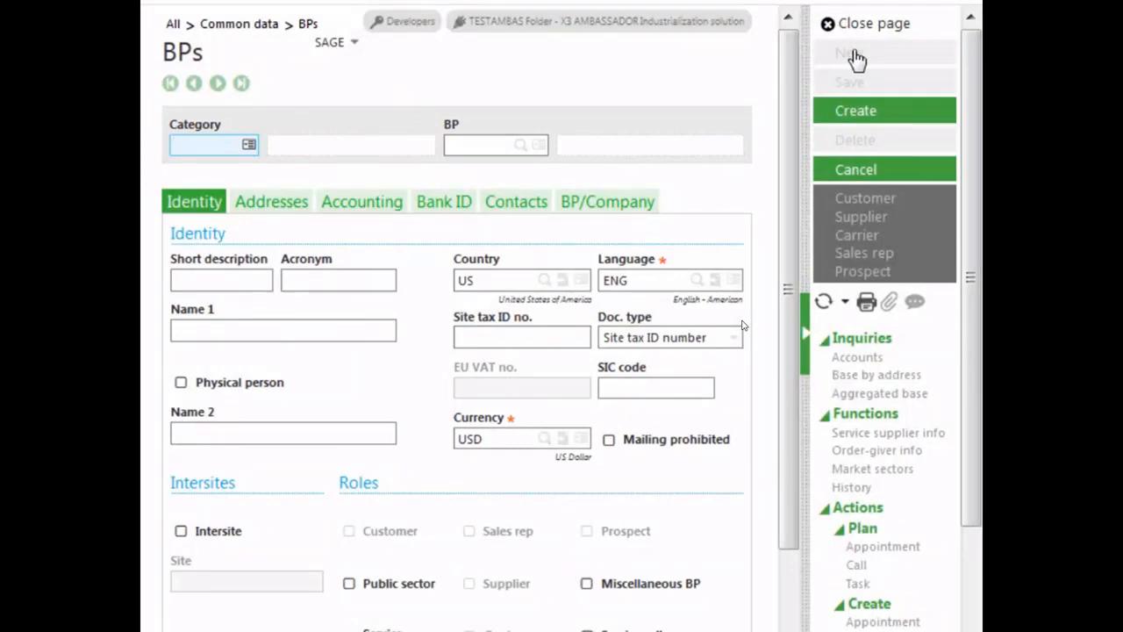
Enter GB01 as both the BP code and the short description
{"action": "key", "text": "Tab"}
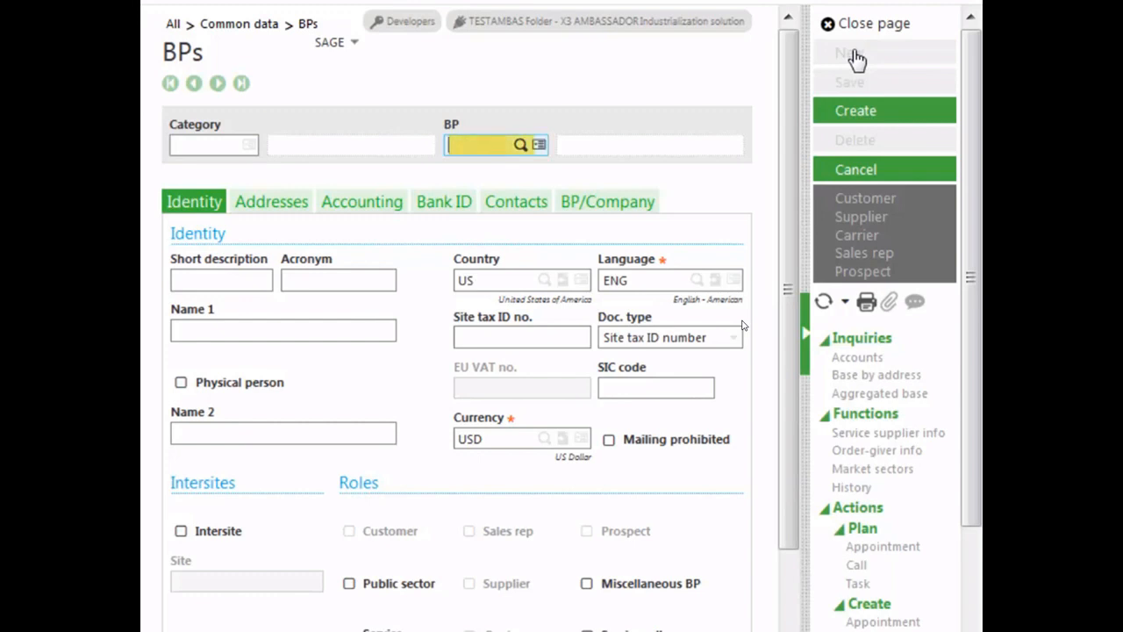
{"action": "type", "text": "GB01"}
{"action": "key", "text": "Tab"}
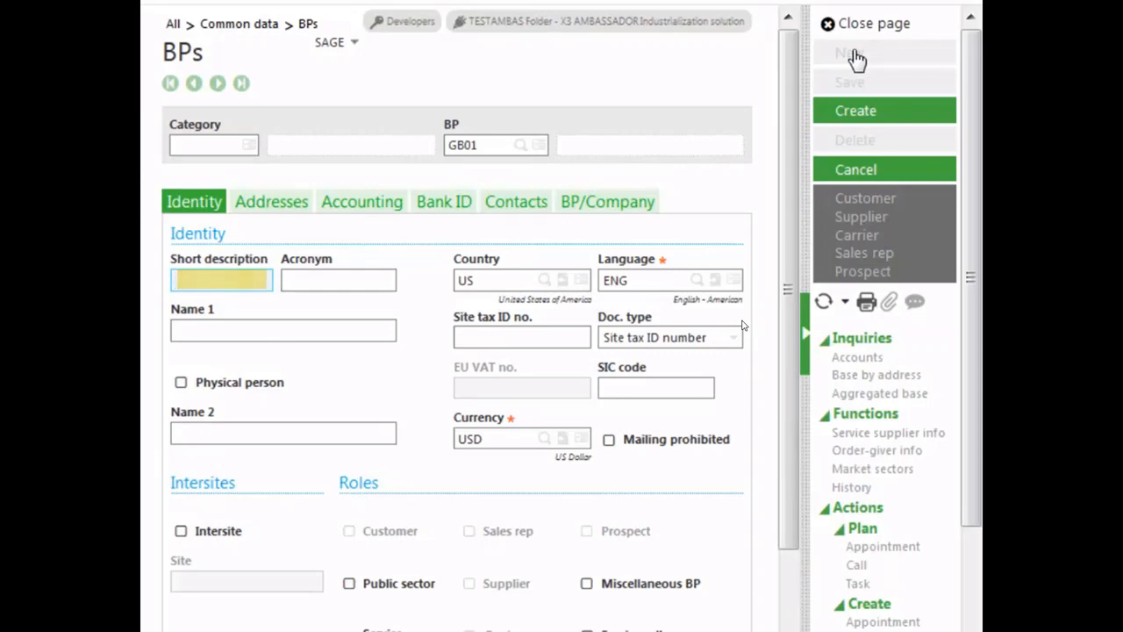
{"action": "type", "text": "GB01"}
{"action": "key", "text": "Tab"}
{"action": "key", "text": "Tab"}
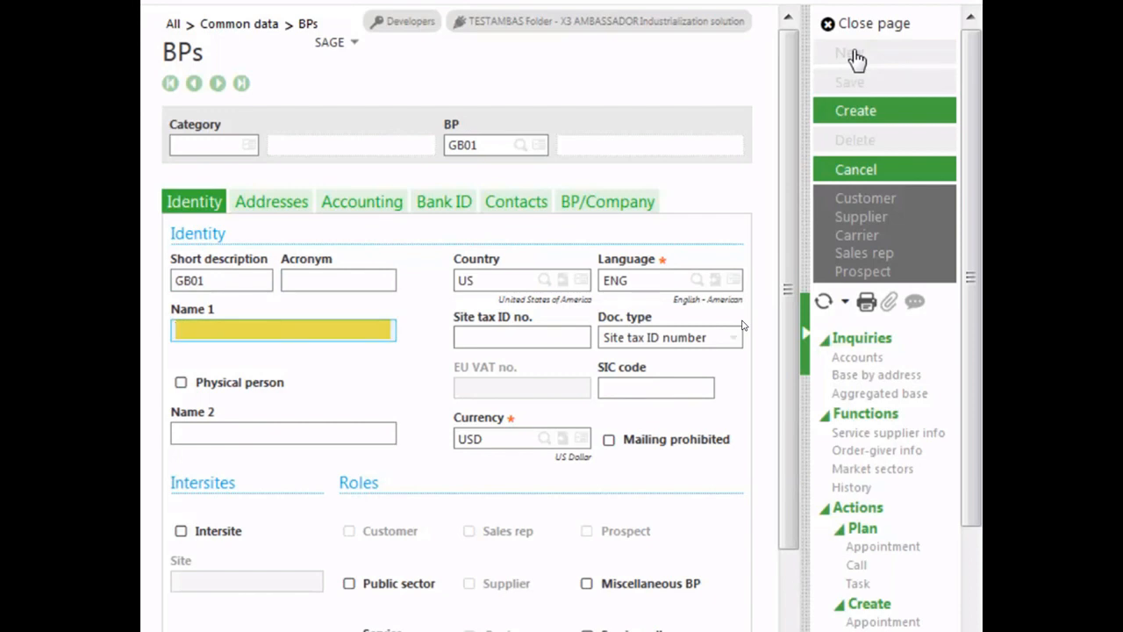
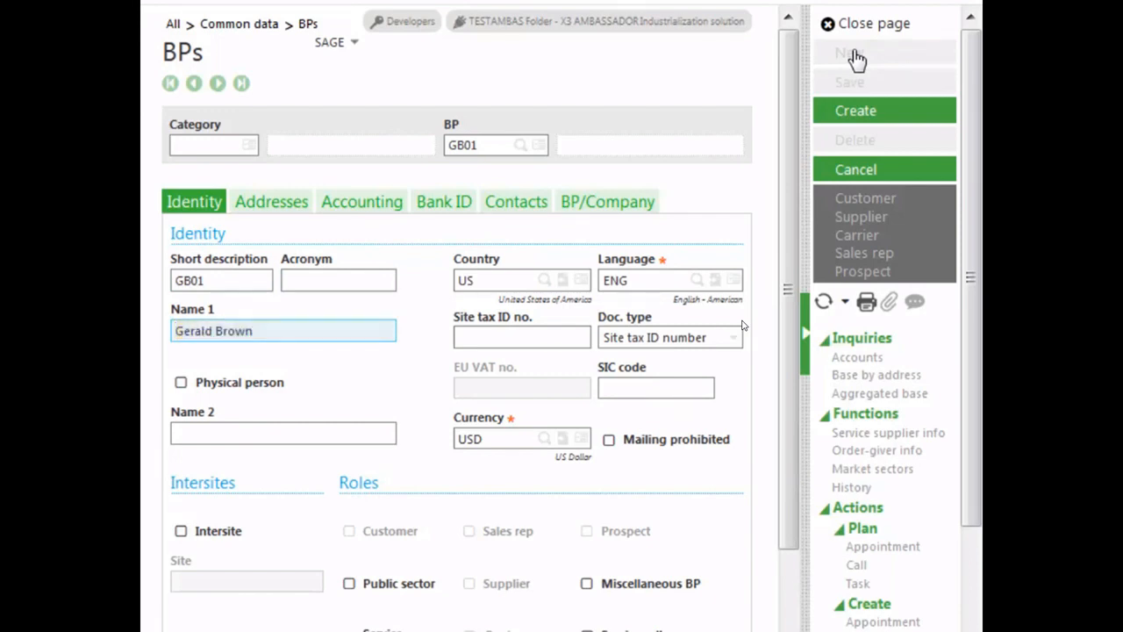
Fill in the partner's full name as Name 1 and move through the remaining Identity fields
{"action": "key", "text": "Tab"}
{"action": "key", "text": "Tab"}
{"action": "key", "text": "Tab"}
{"action": "key", "text": "Tab"}
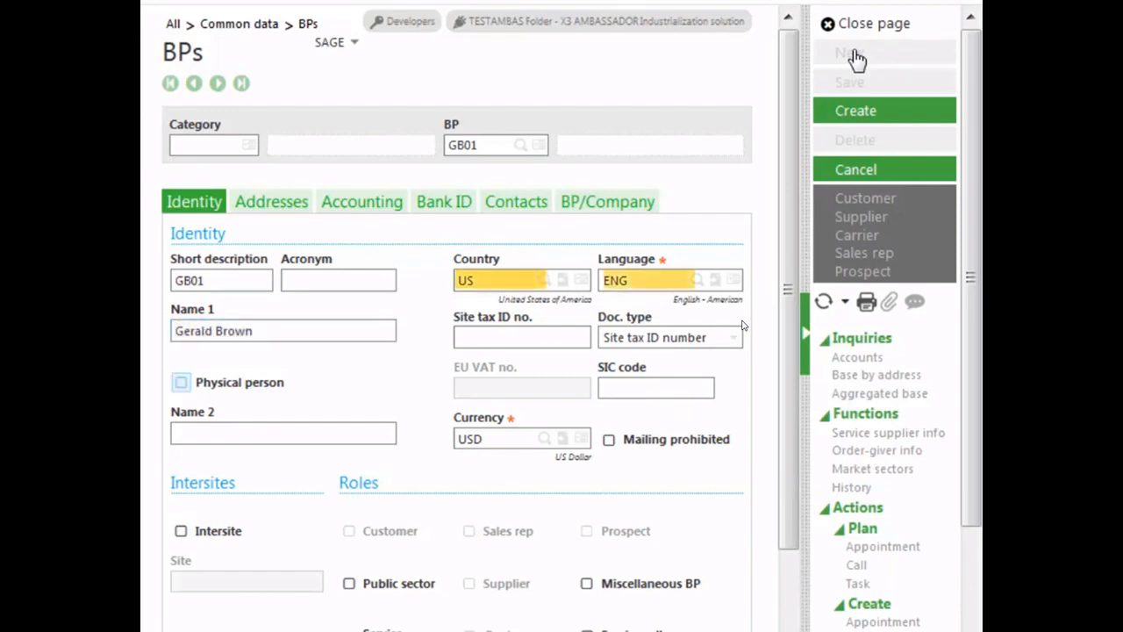
{"action": "key", "text": "Tab"}
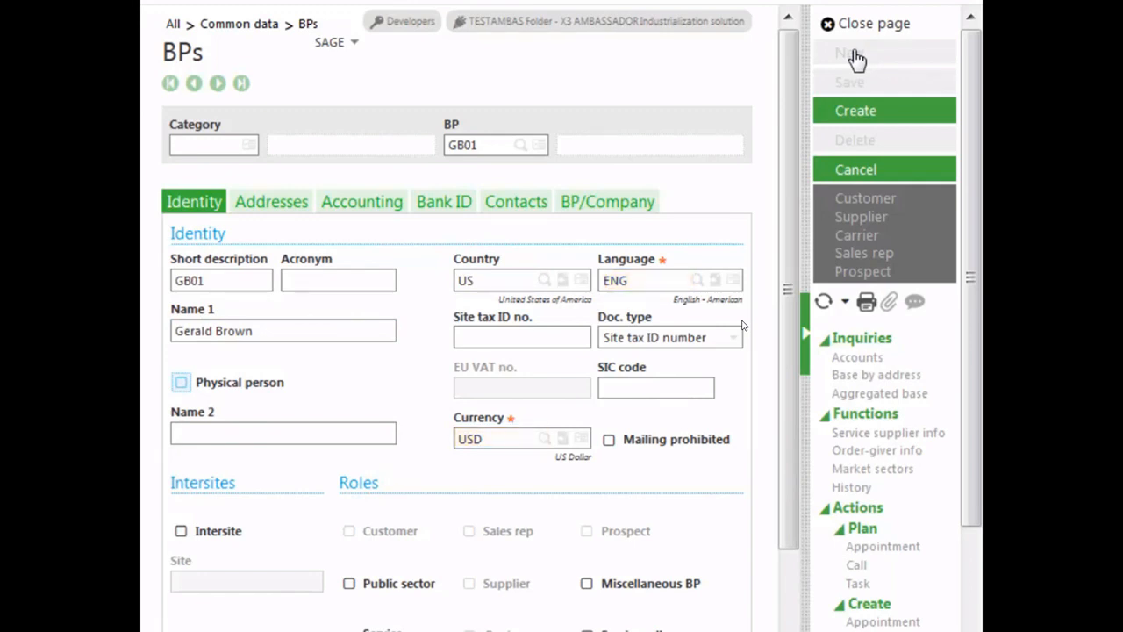
{"action": "key", "text": "Tab"}
{"action": "key", "text": "Tab"}
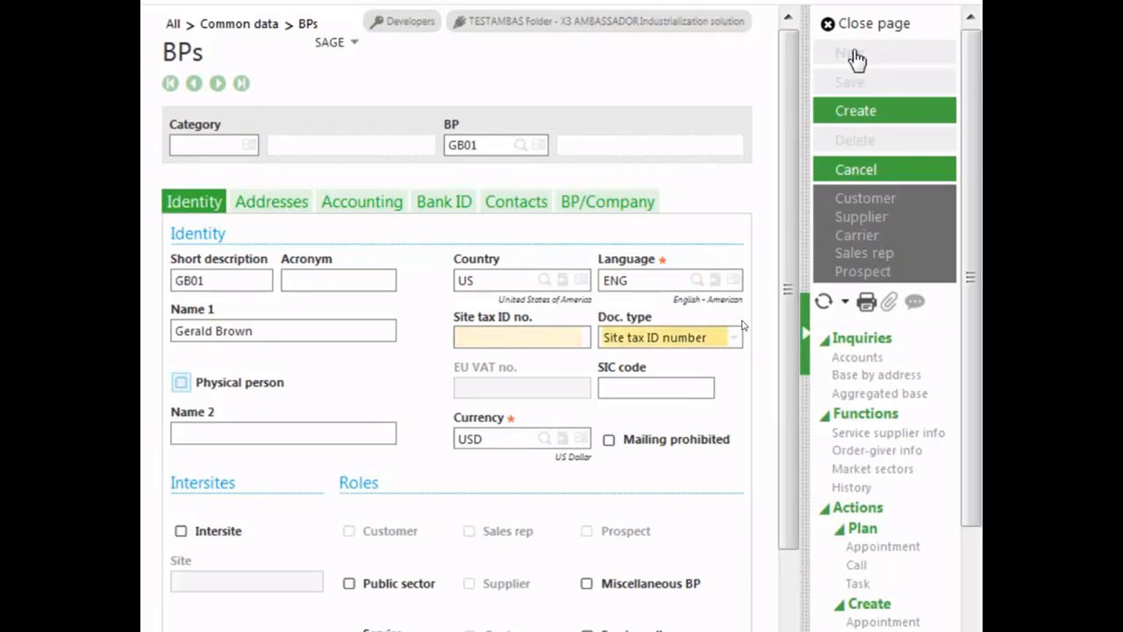
{"action": "key", "text": "Tab"}
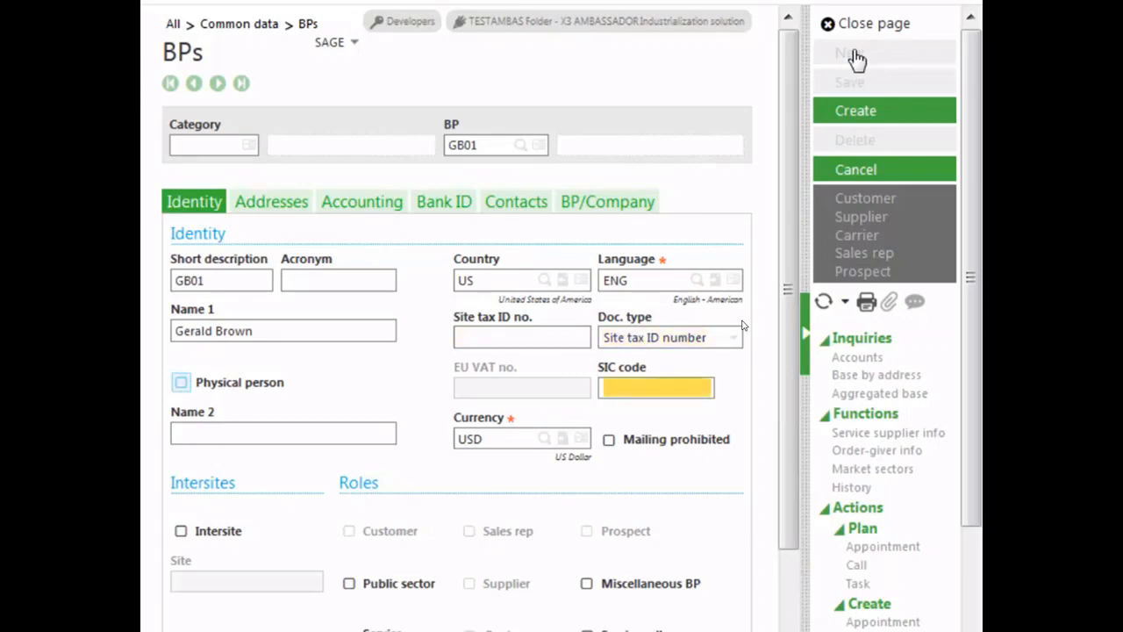
{"action": "key", "text": "Tab"}
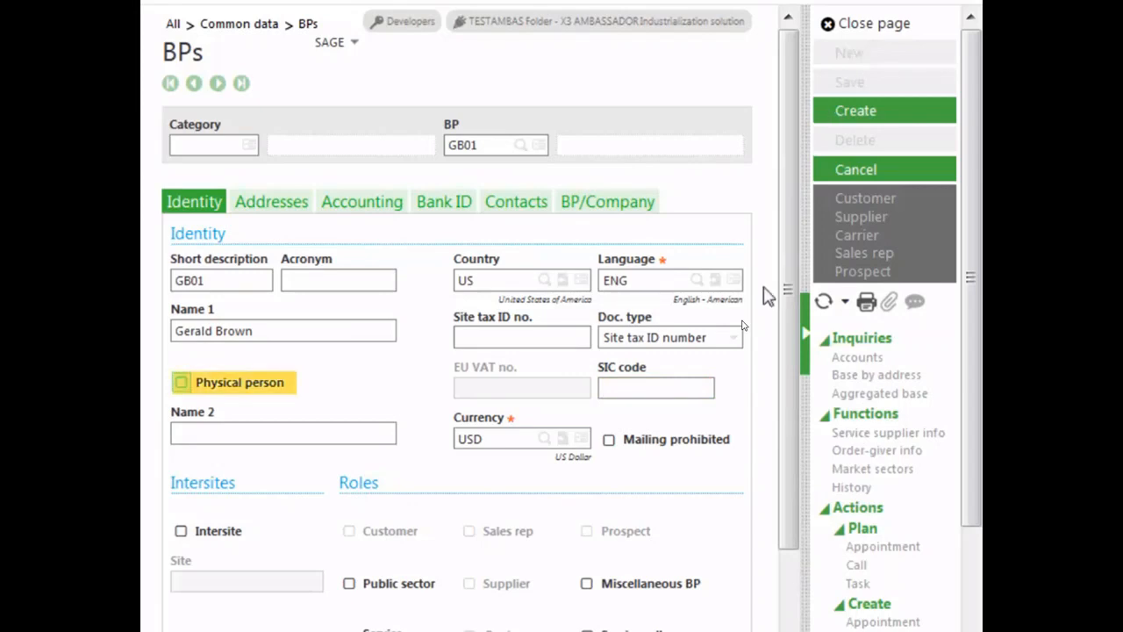
{"action": "left_click", "coordinate": [617, 446]}
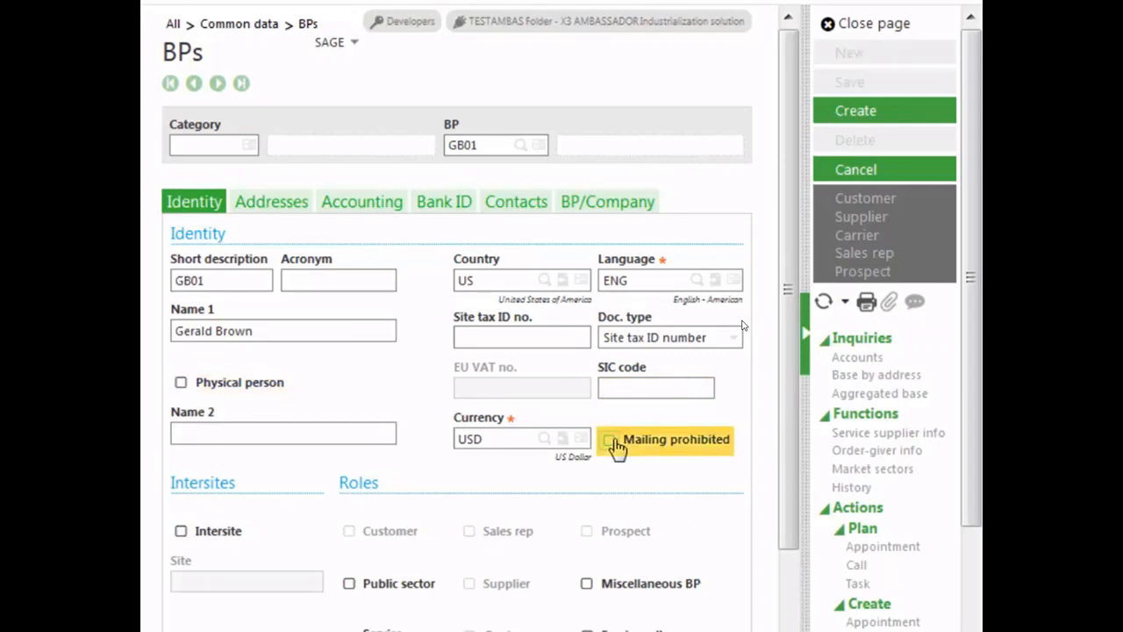
{"action": "left_click", "coordinate": [616, 446]}
On the Addresses tab, set the main address description to Main Location
{"action": "left_click_drag", "start_coordinate": [792, 470], "coordinate": [785, 601]}
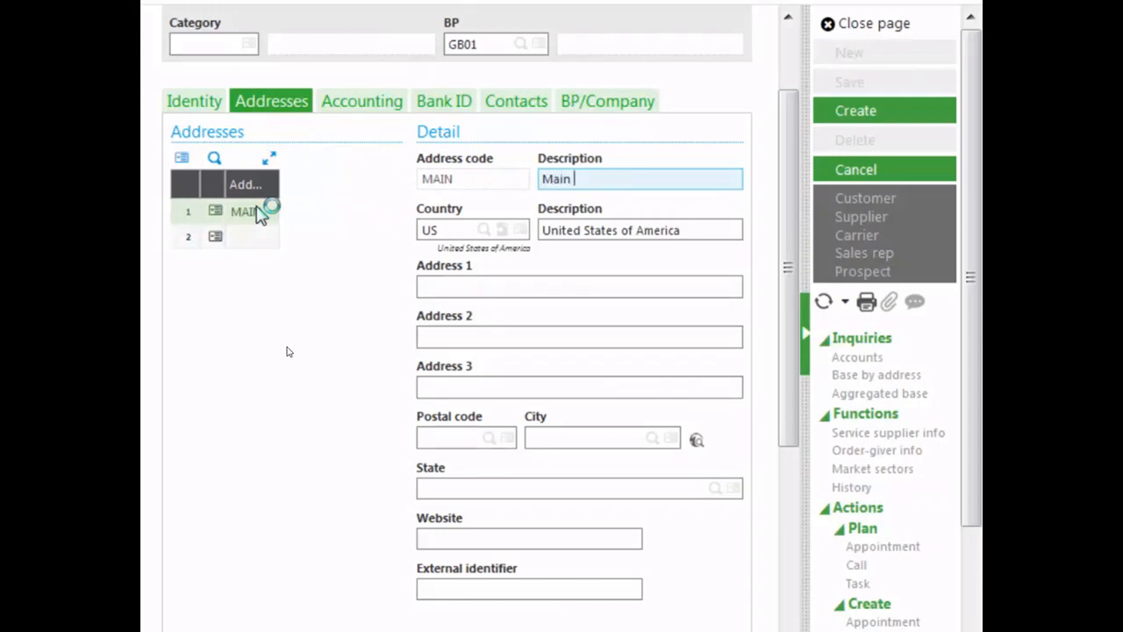
{"action": "type", "text": "Location"}
{"action": "key", "text": "Tab"}
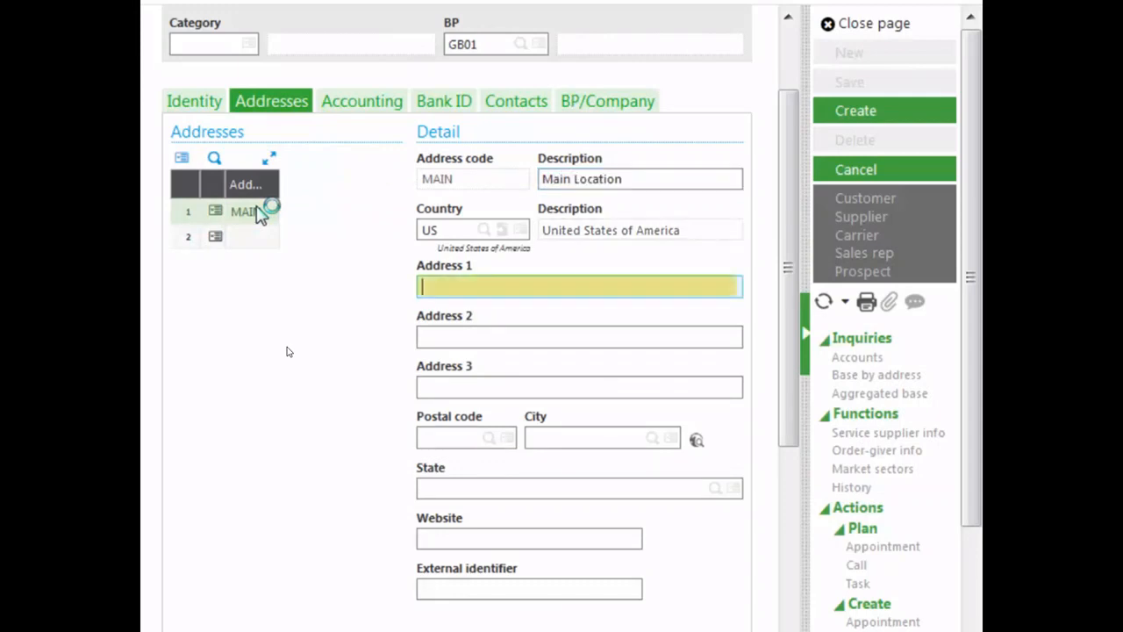
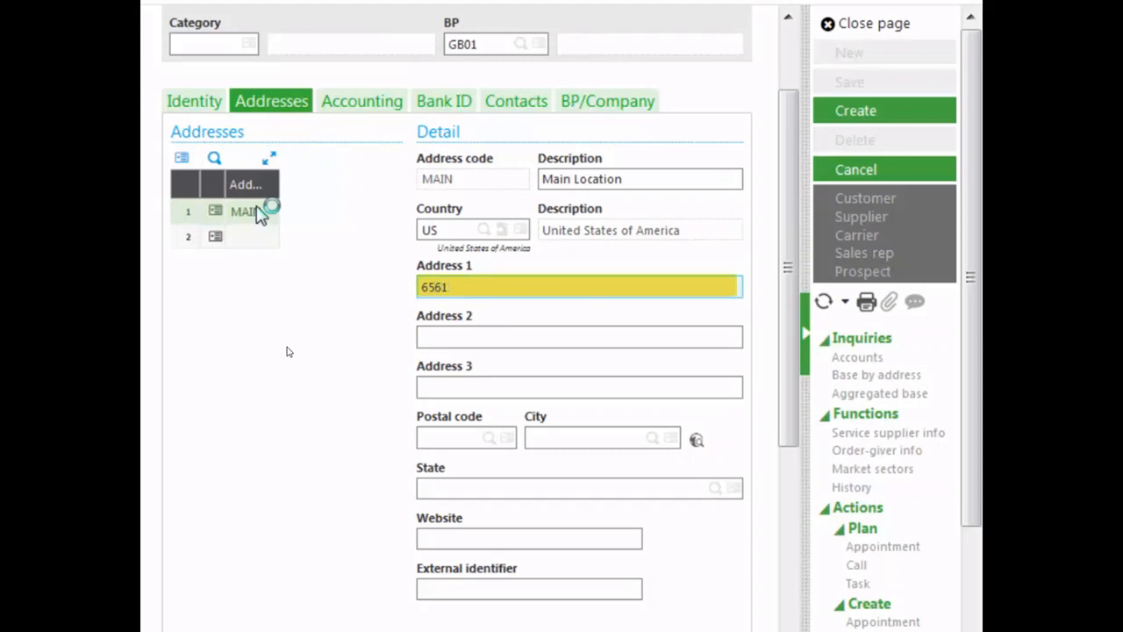
Enter the street address in Address 1 and the postal code for the main address
{"action": "left_click", "coordinate": [429, 442]}
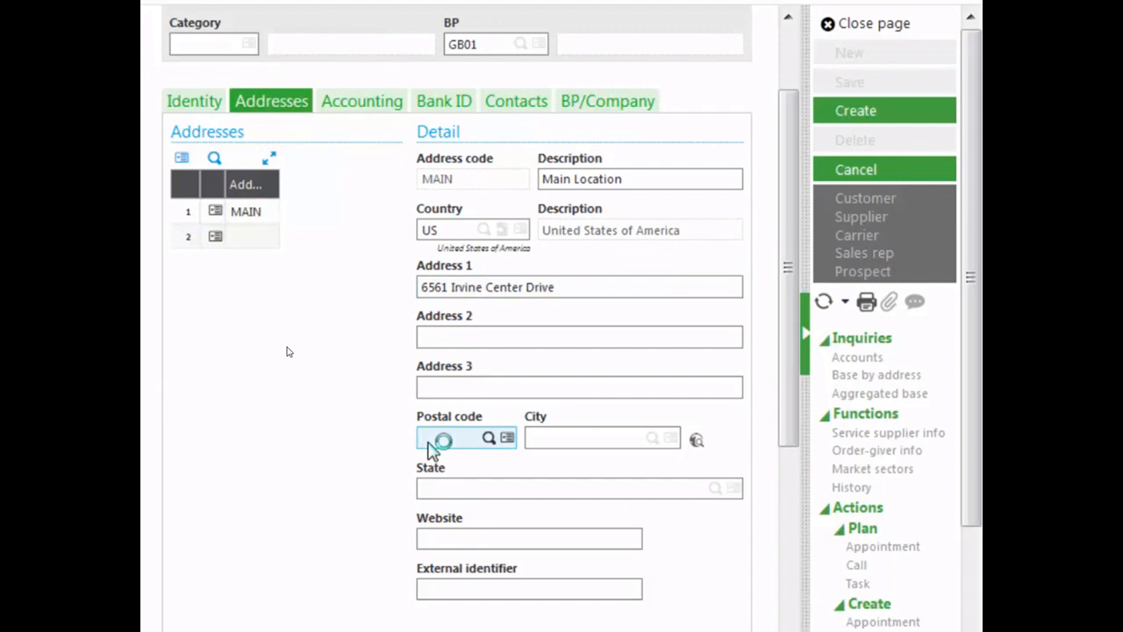
{"action": "type", "text": "92618-"}
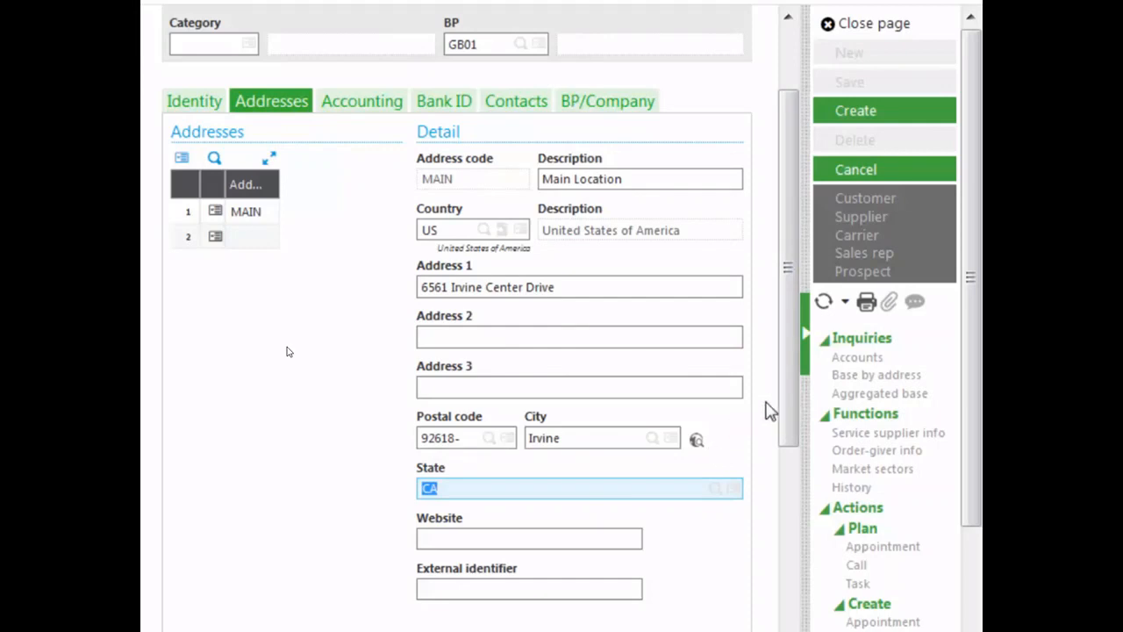
Add a contact line on the Contacts tab using the partner's surname as the contact code
{"action": "left_click", "coordinate": [792, 430]}
{"action": "left_click_drag", "start_coordinate": [792, 430], "coordinate": [752, 624]}
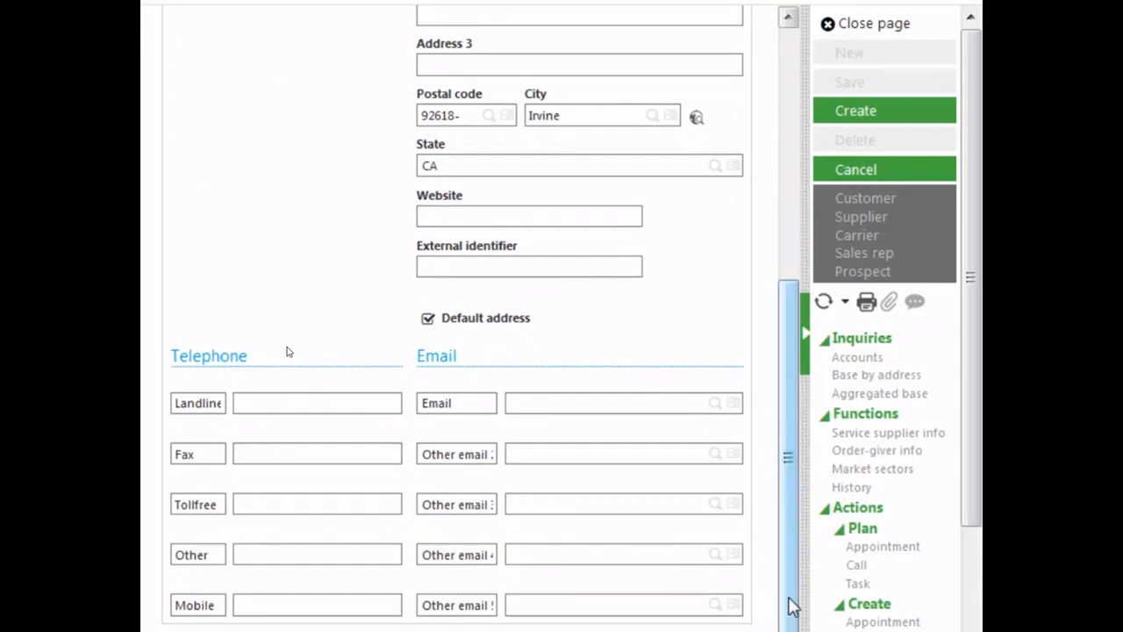
{"action": "left_click_drag", "start_coordinate": [792, 602], "coordinate": [777, 321]}
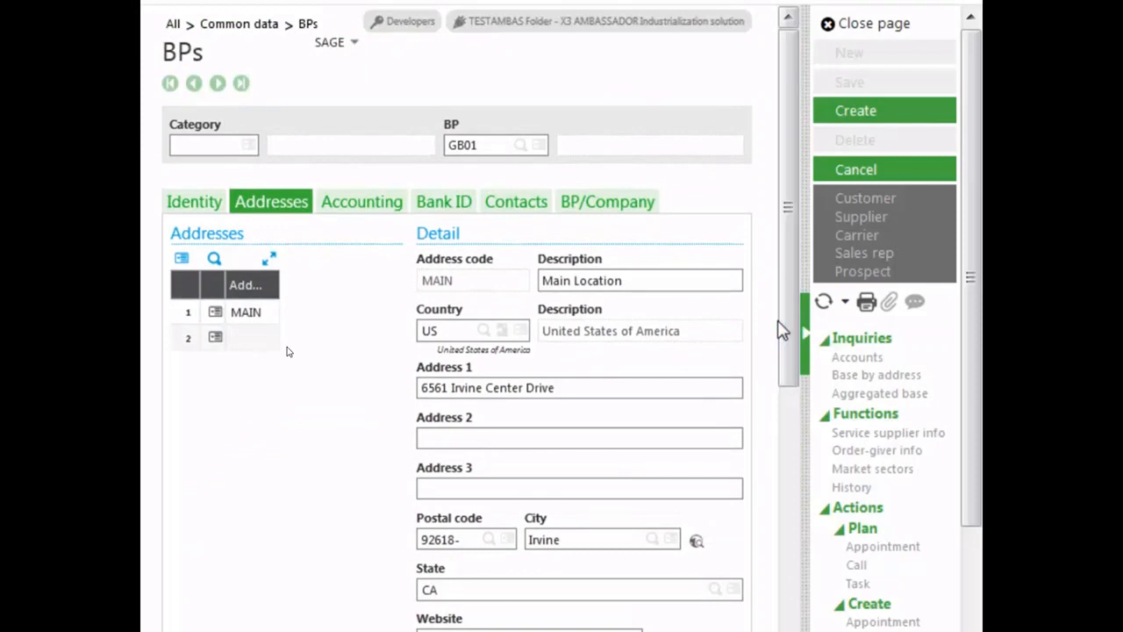
{"action": "left_click", "coordinate": [362, 219]}
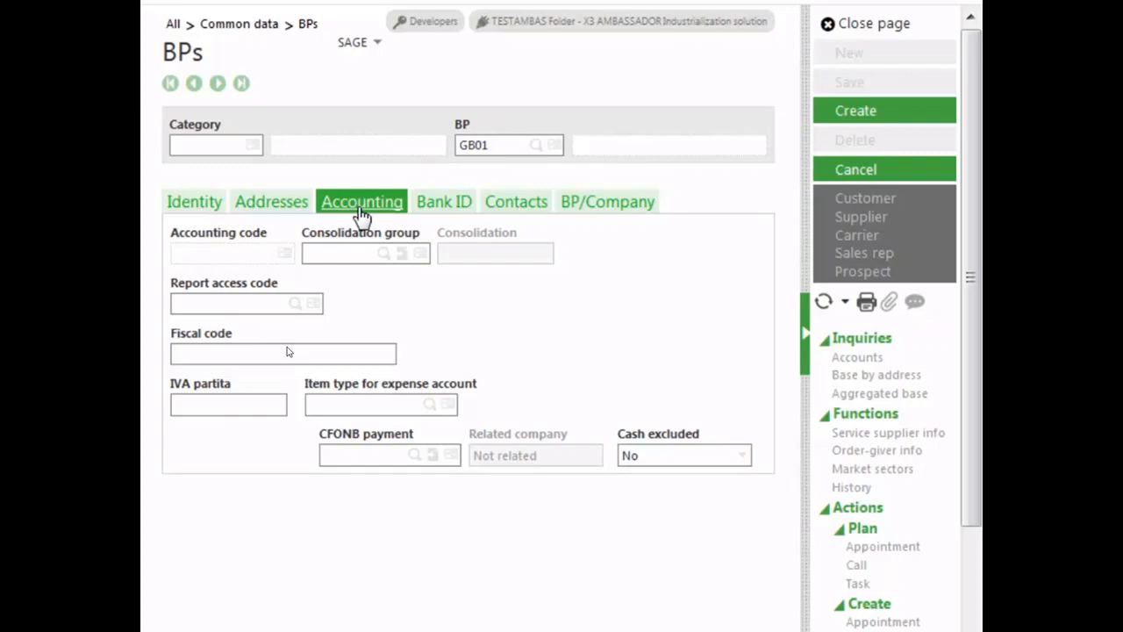
{"action": "left_click", "coordinate": [444, 202]}
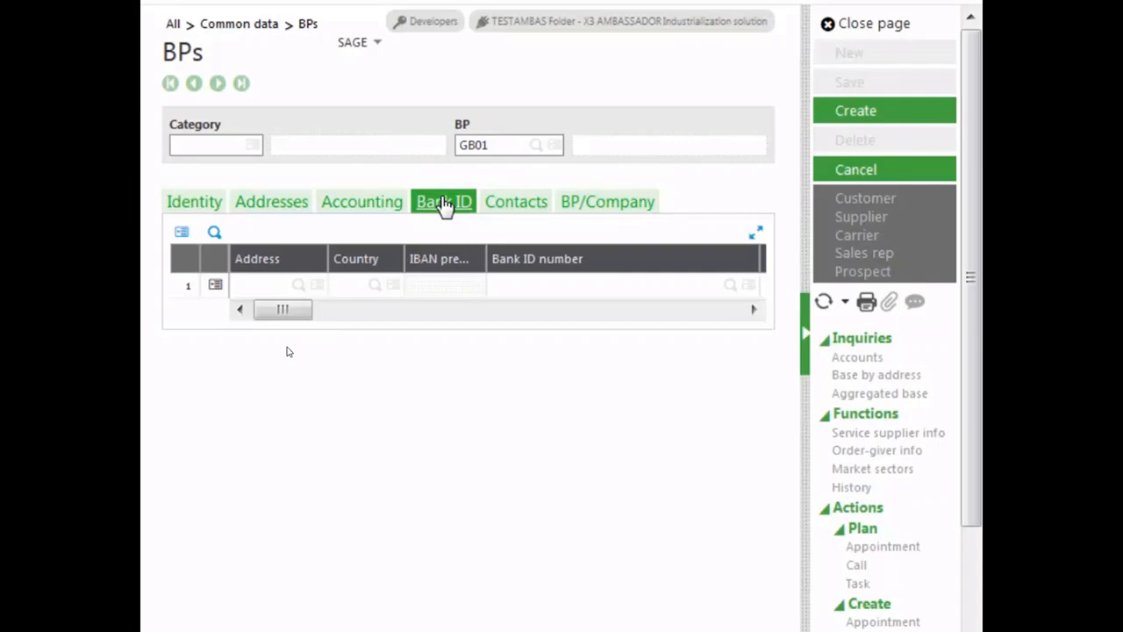
{"action": "left_click", "coordinate": [529, 205]}
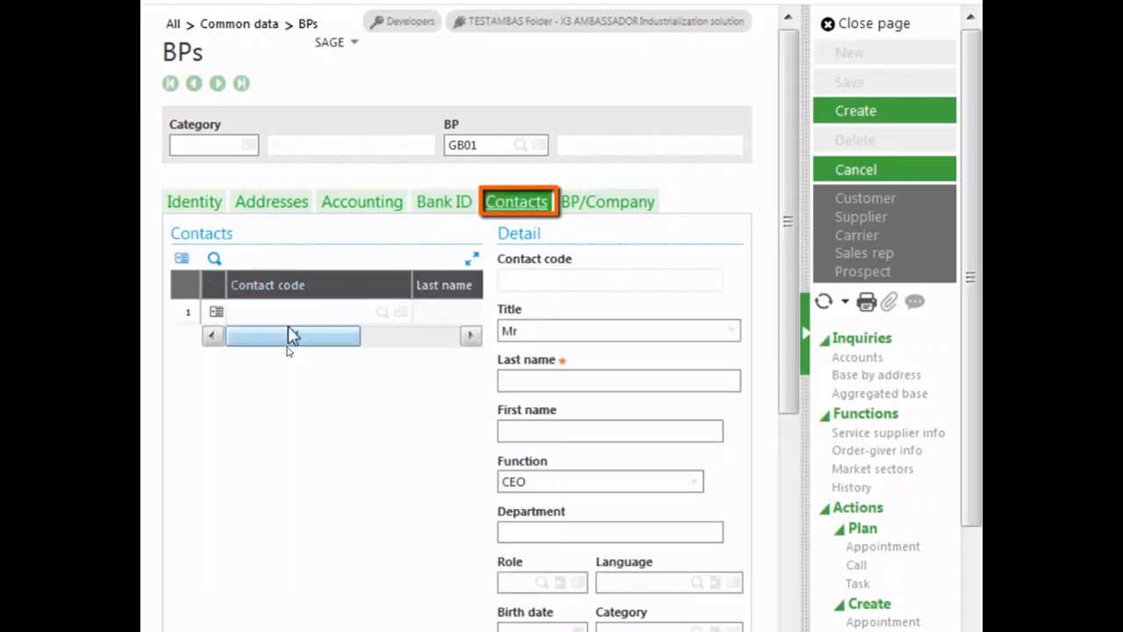
{"action": "left_click", "coordinate": [282, 313]}
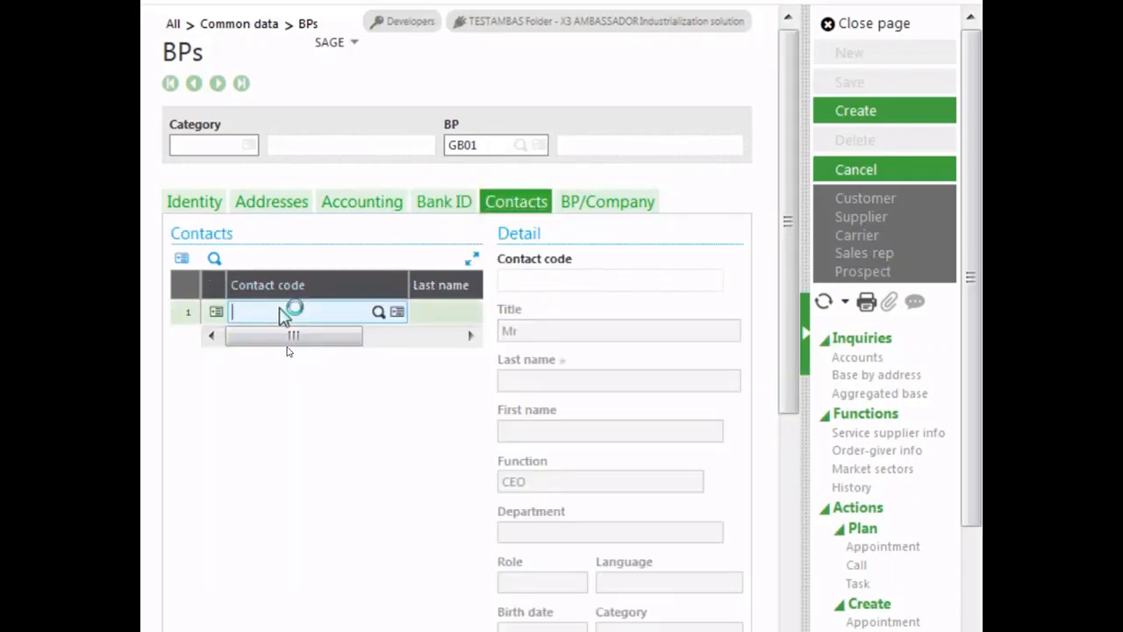
{"action": "type", "text": "brown"}
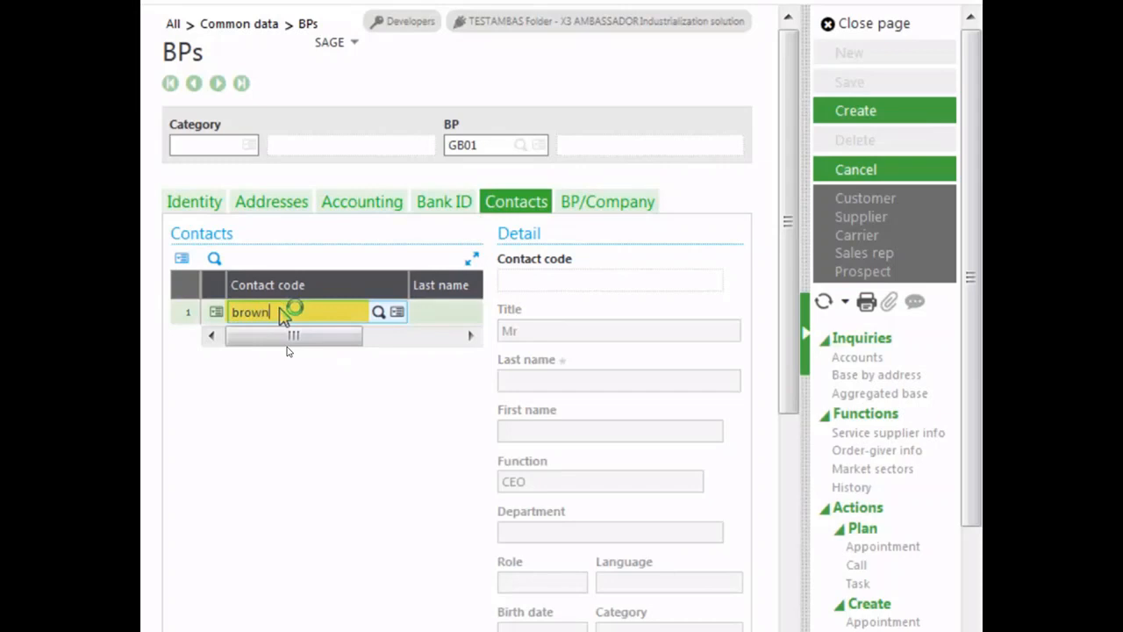
{"action": "key", "text": "Tab"}
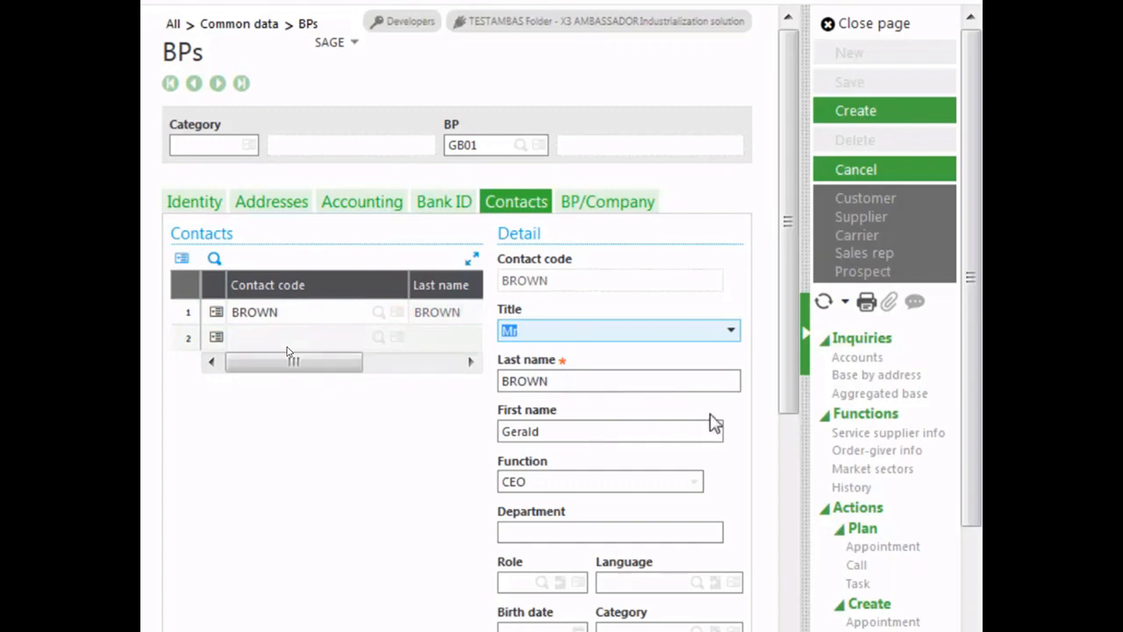
Set the contact's function to CEO and department to Sales
{"action": "left_click_drag", "start_coordinate": [783, 395], "coordinate": [784, 514]}
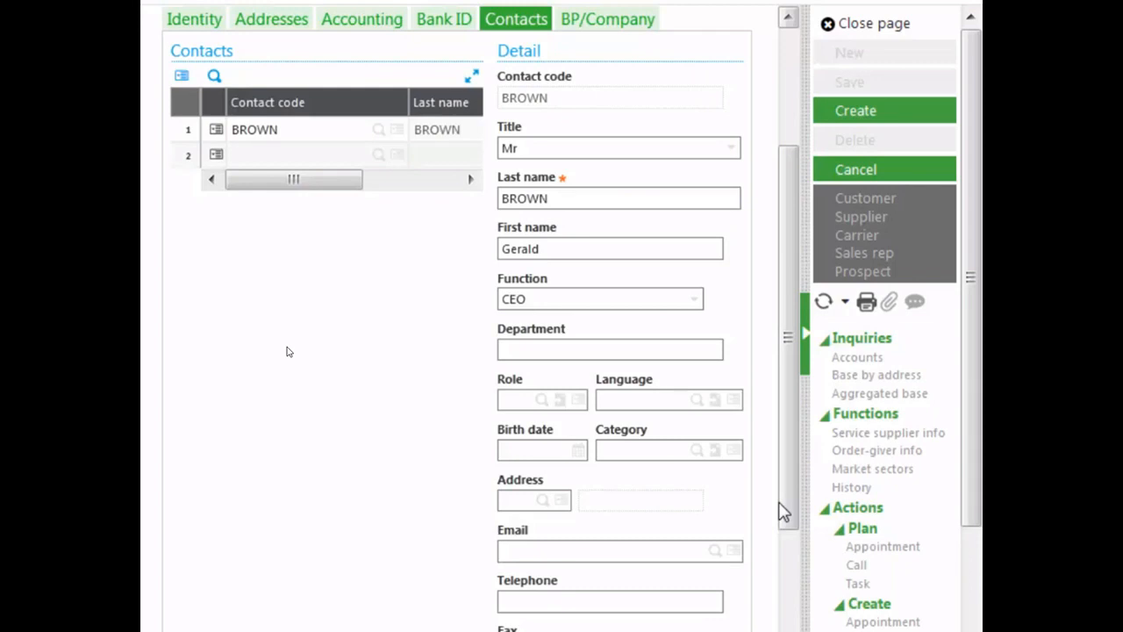
{"action": "left_click", "coordinate": [693, 303]}
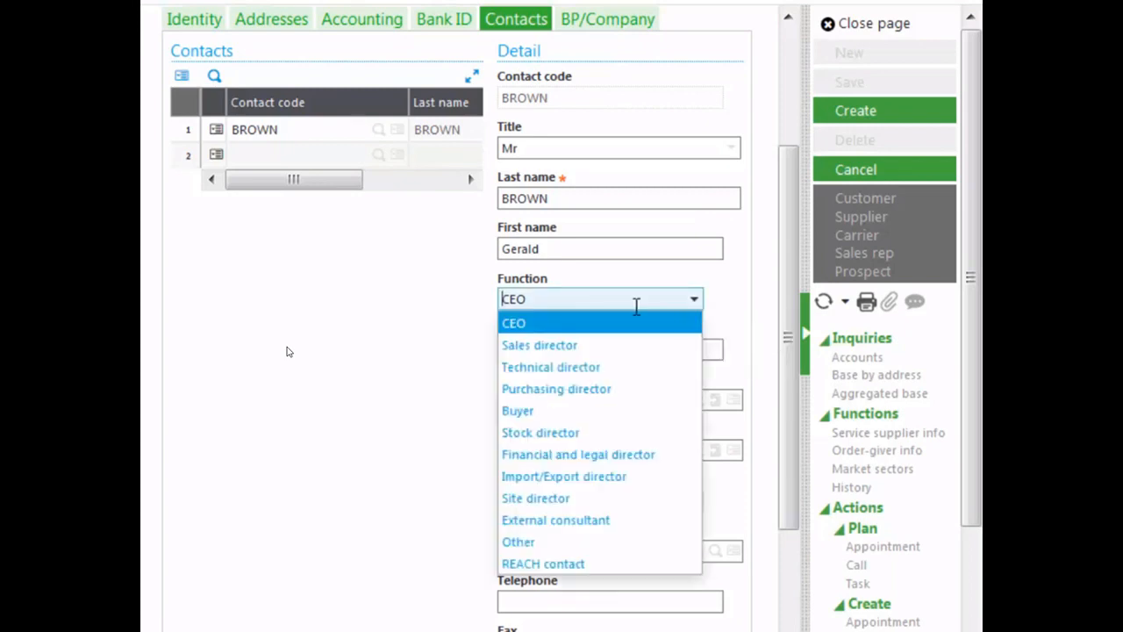
{"action": "left_click", "coordinate": [577, 325]}
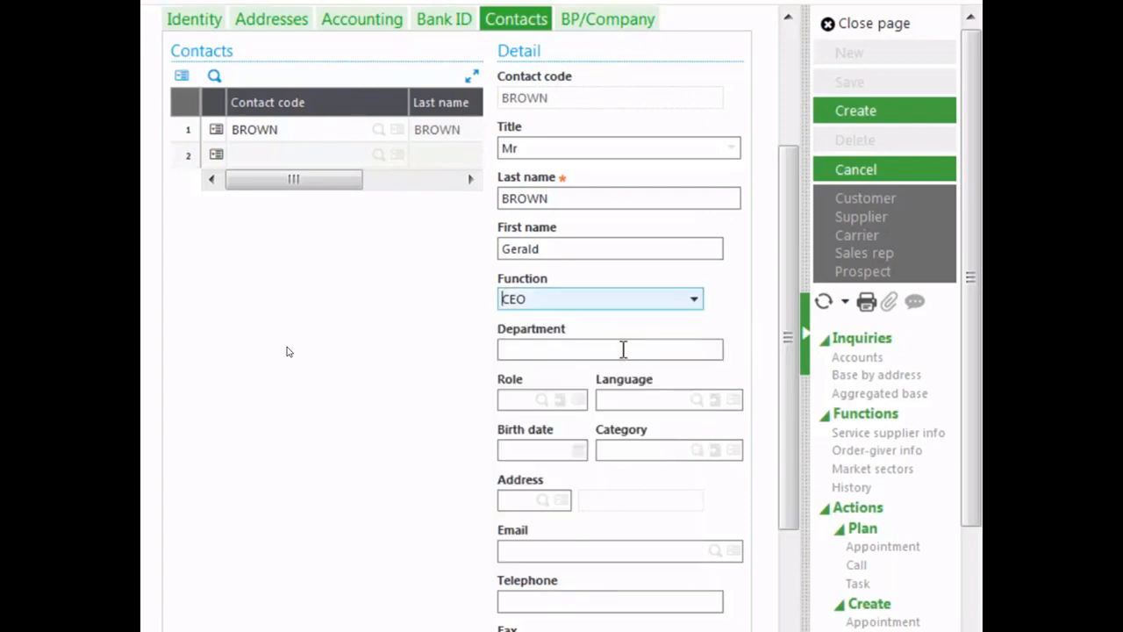
{"action": "left_click", "coordinate": [623, 351]}
{"action": "type", "text": "Sales"}
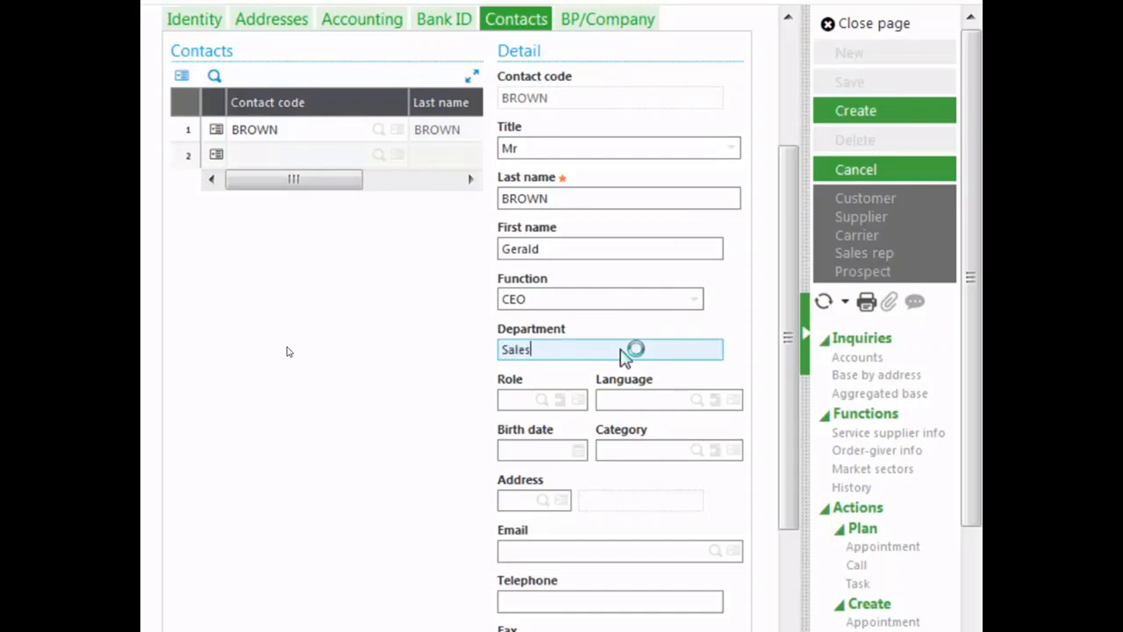
{"action": "key", "text": "Tab"}
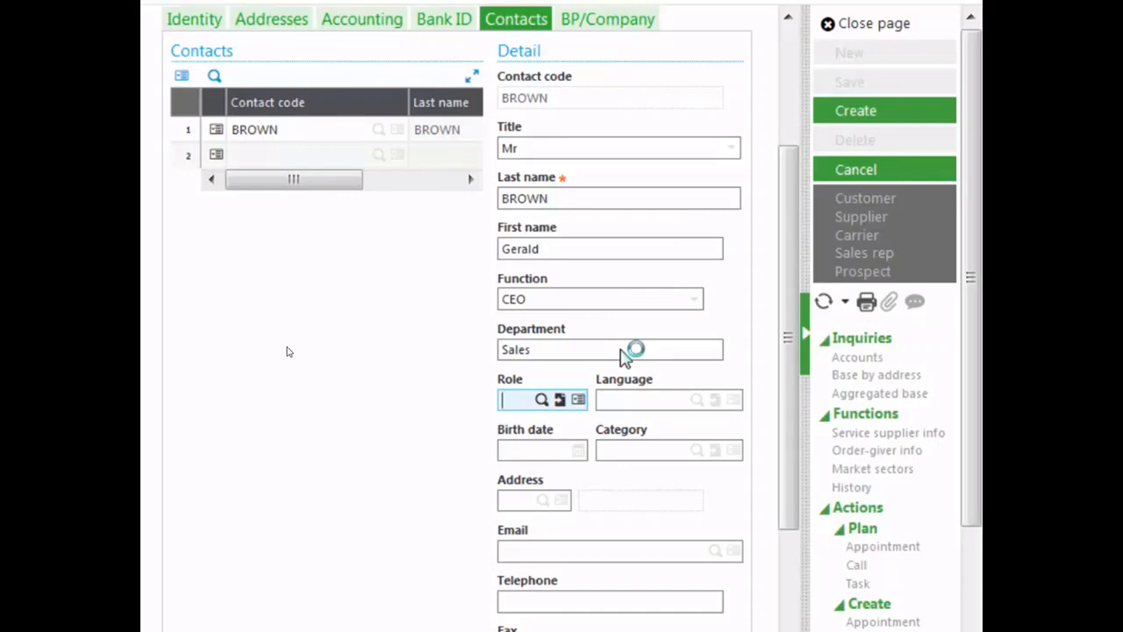
Assign the contact to the MAIN address
{"action": "key", "text": "Tab"}
{"action": "key", "text": "Tab"}
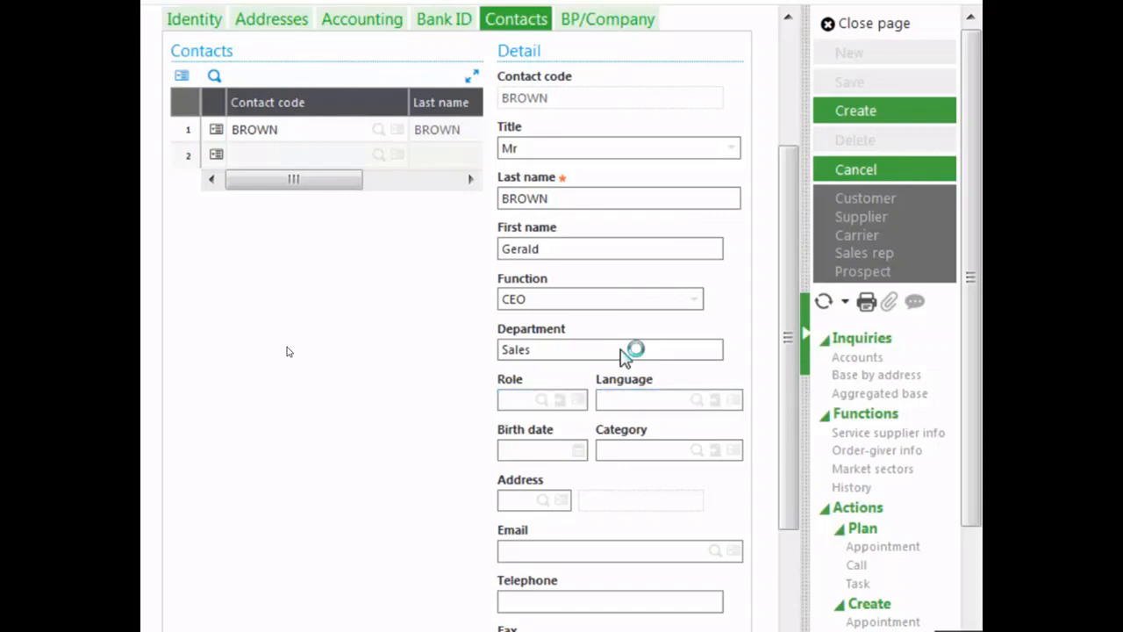
{"action": "key", "text": "Tab"}
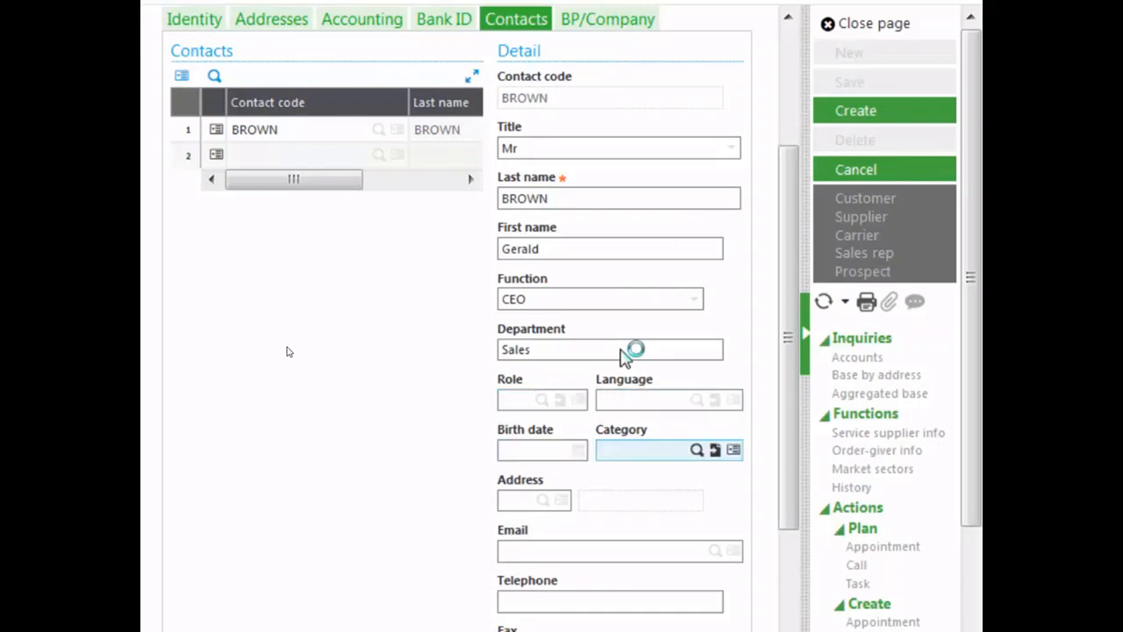
{"action": "key", "text": "Tab"}
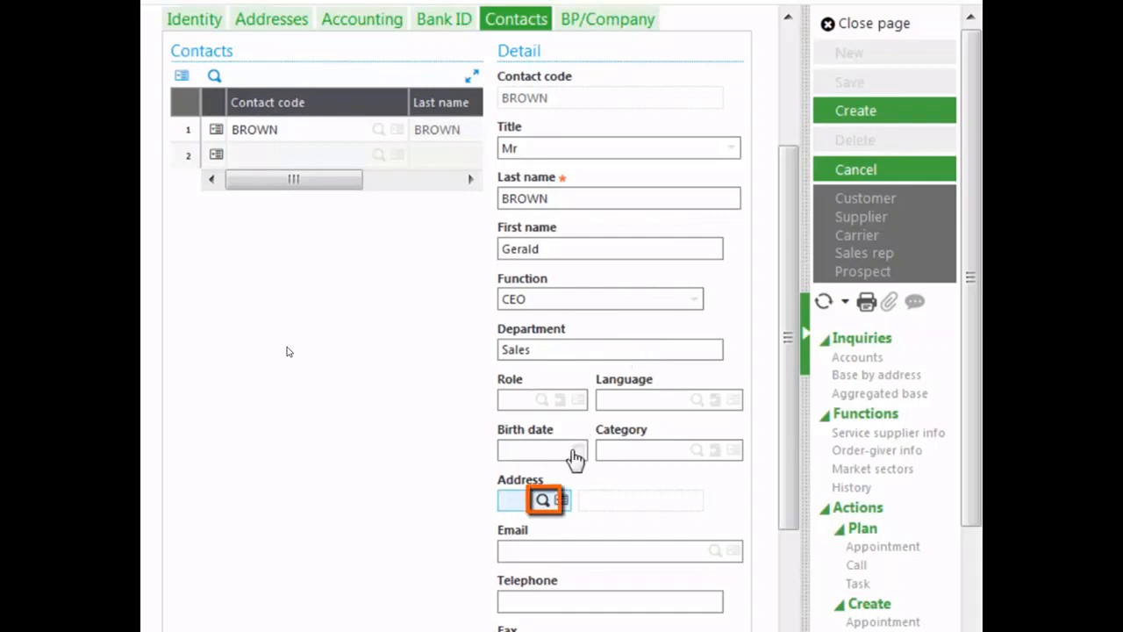
{"action": "left_click", "coordinate": [541, 501]}
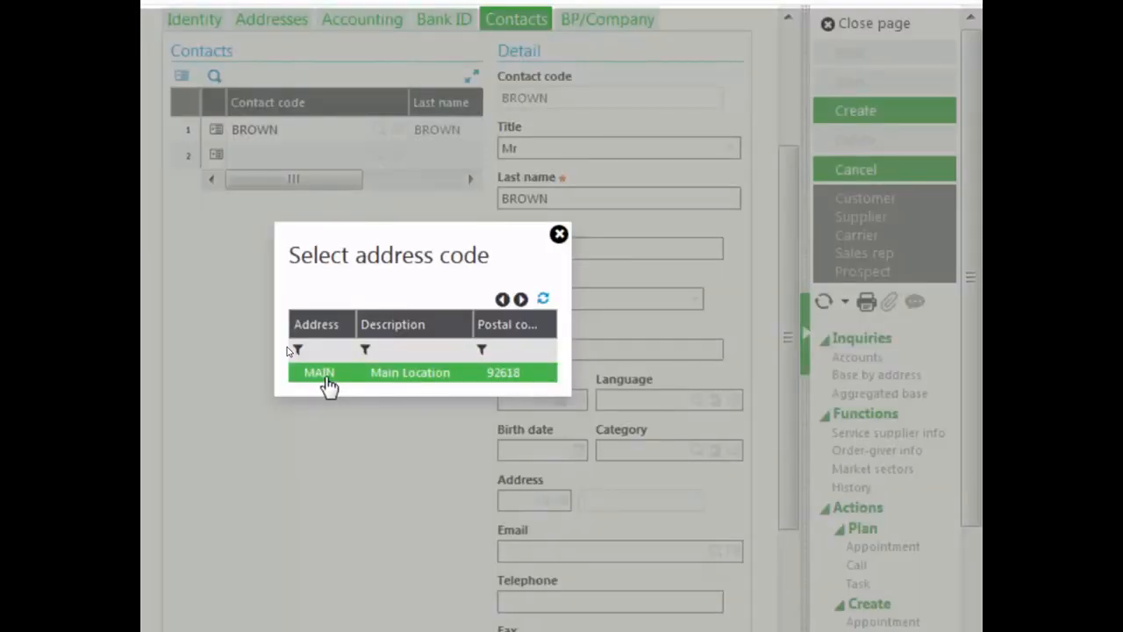
{"action": "left_click", "coordinate": [326, 374]}
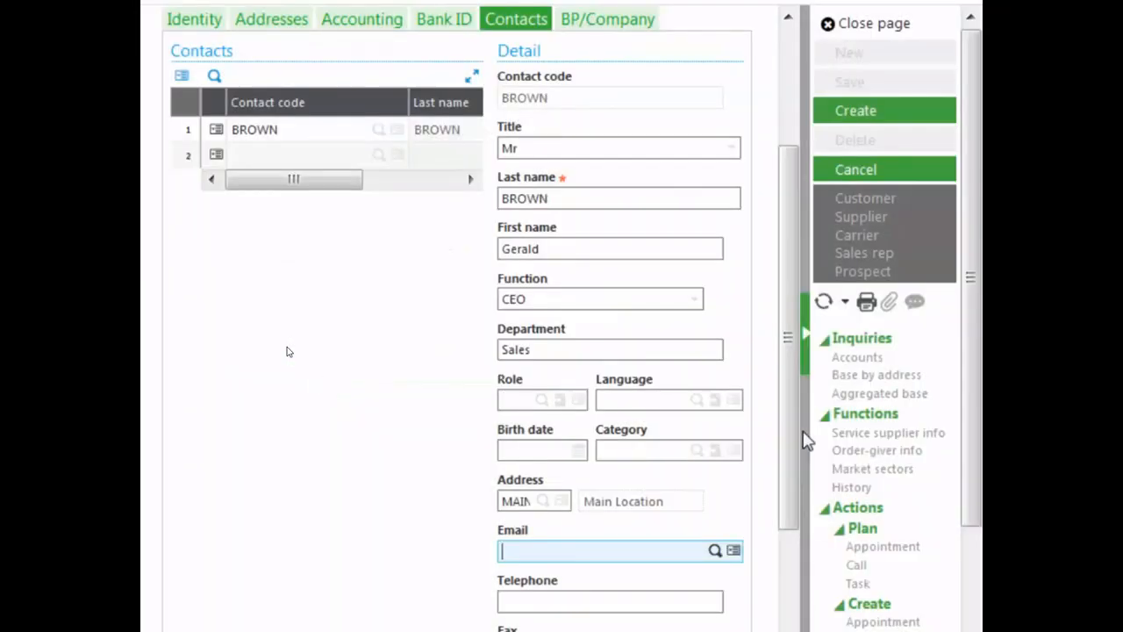
Fill in the contact's e-mail address and telephone number, and tick Mailing prohibited
{"action": "left_click_drag", "start_coordinate": [787, 467], "coordinate": [781, 553]}
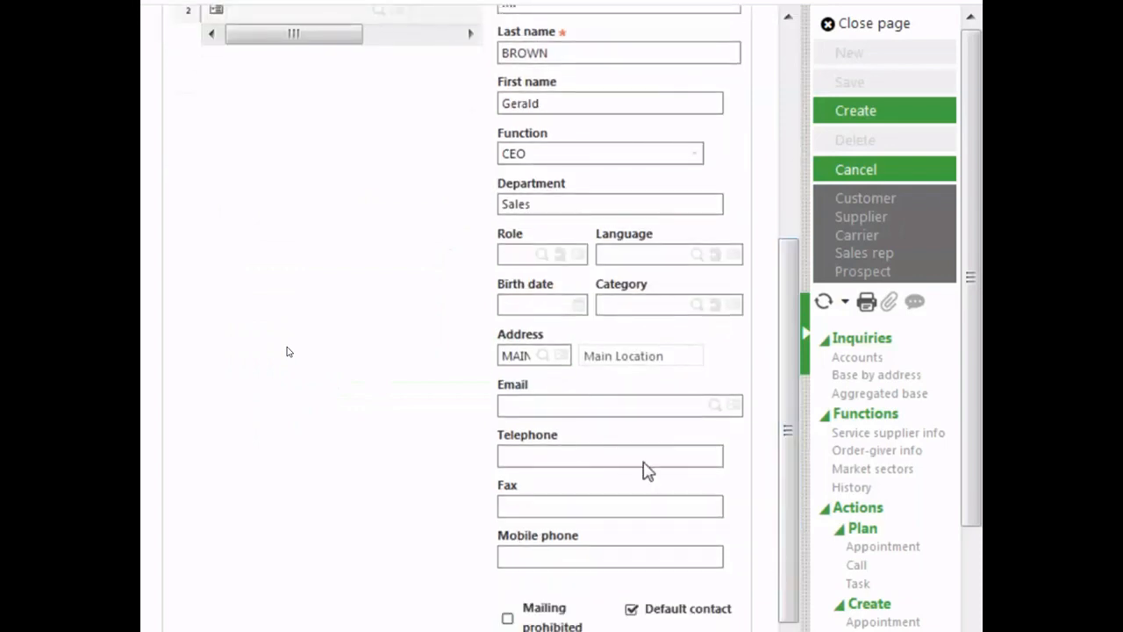
{"action": "left_click", "coordinate": [587, 404]}
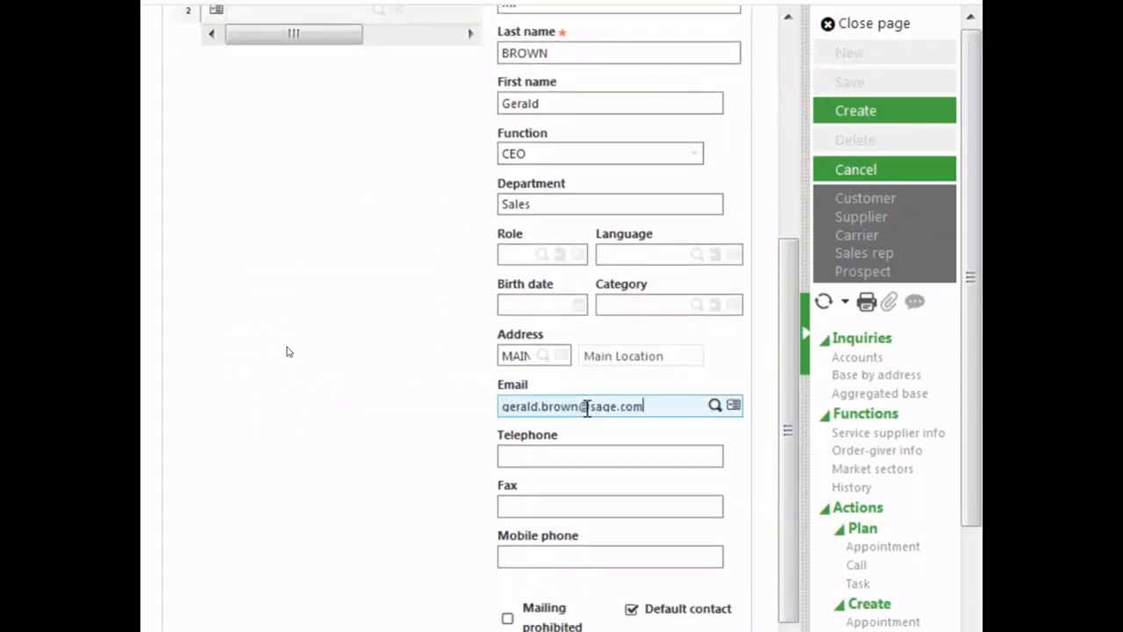
{"action": "key", "text": "Tab"}
{"action": "type", "text": "9495555555"}
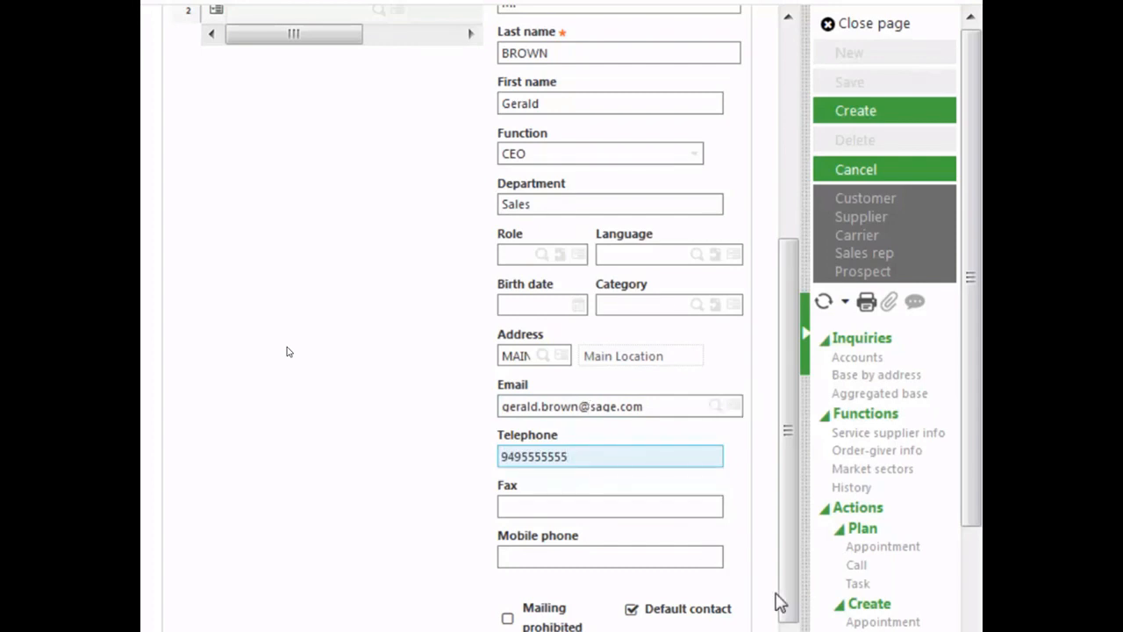
{"action": "left_click_drag", "start_coordinate": [795, 599], "coordinate": [796, 617]}
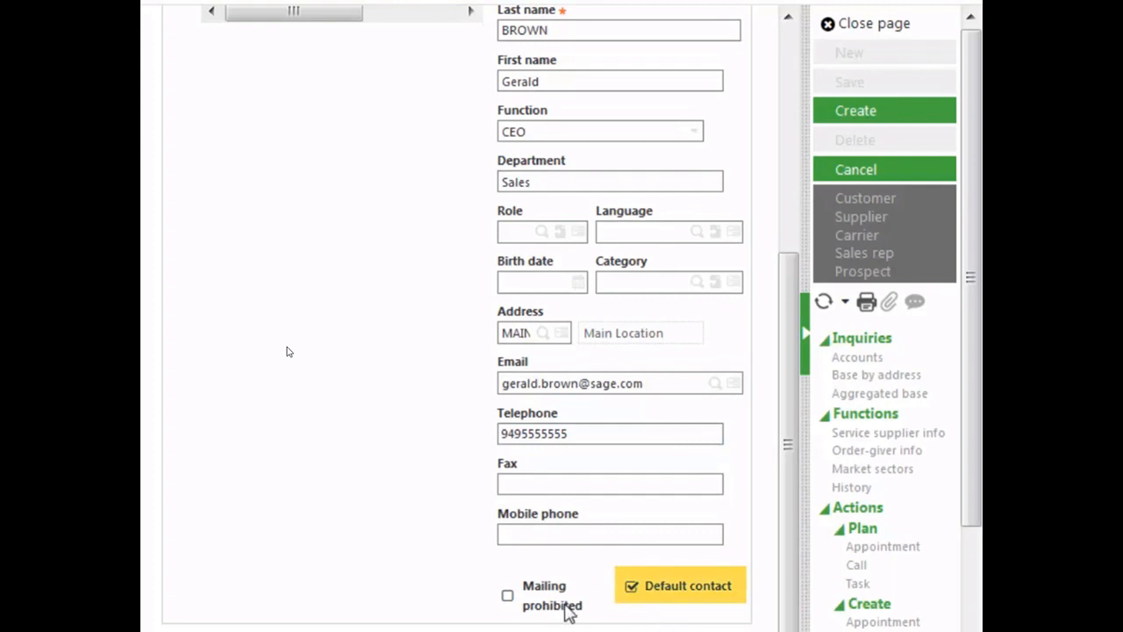
{"action": "left_click", "coordinate": [506, 601]}
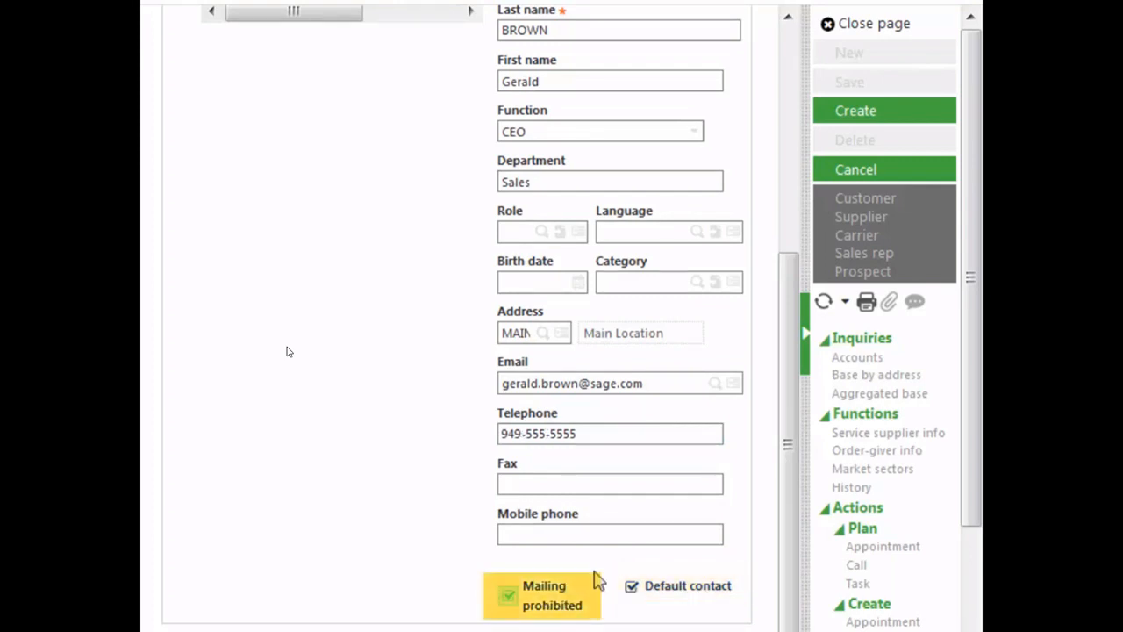
Create the business partner record from the Identity tab
{"action": "left_click_drag", "start_coordinate": [792, 577], "coordinate": [772, 258]}
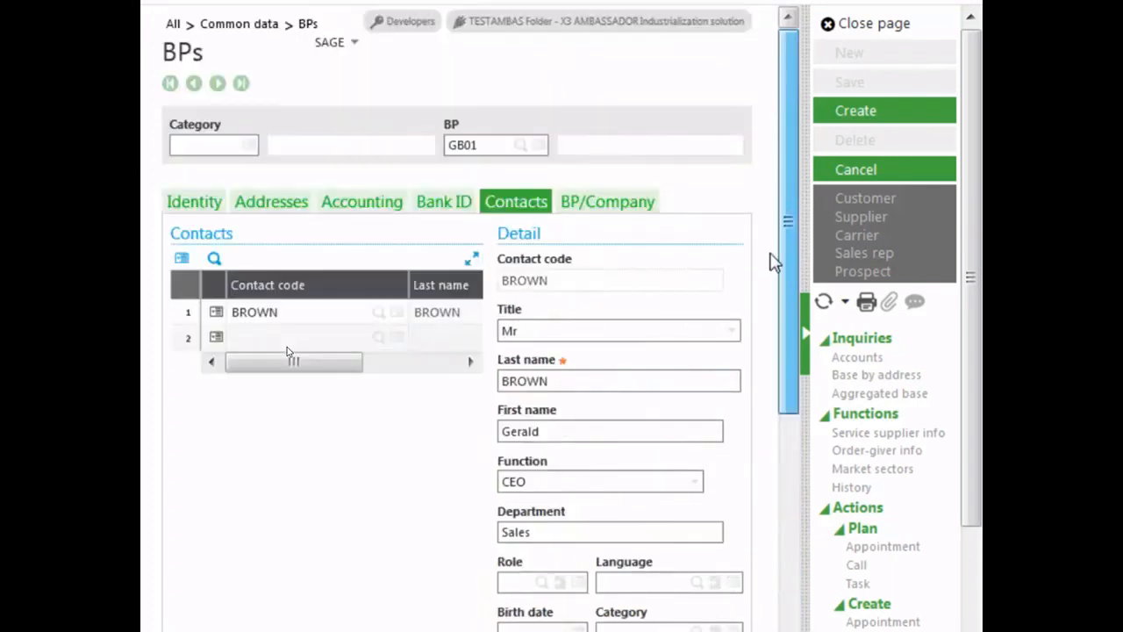
{"action": "left_click", "coordinate": [614, 219]}
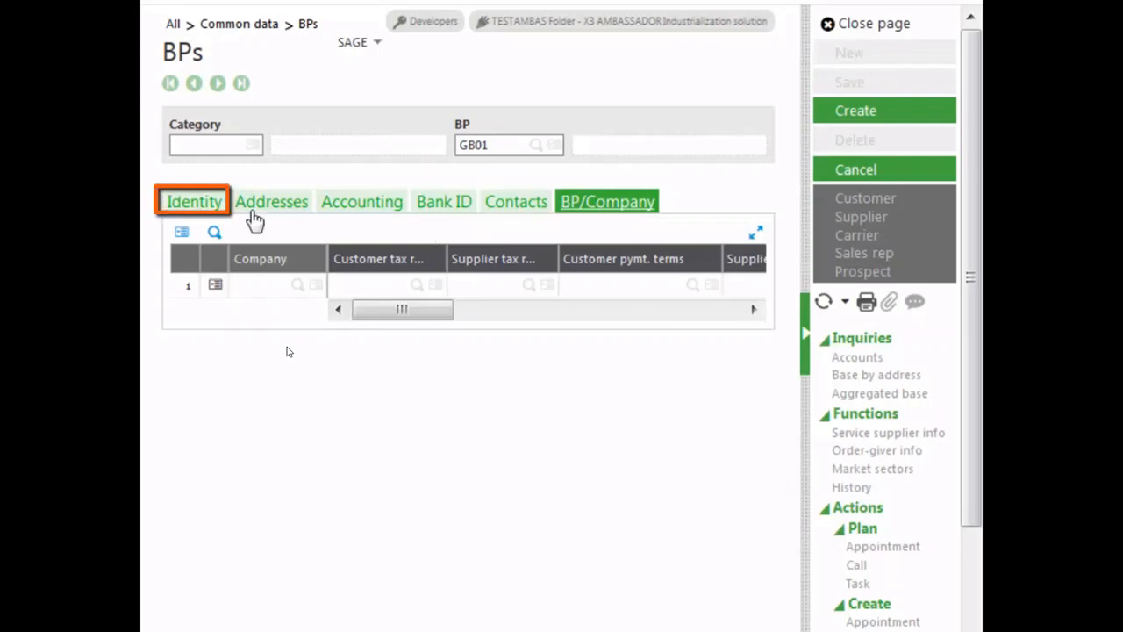
{"action": "left_click", "coordinate": [199, 205]}
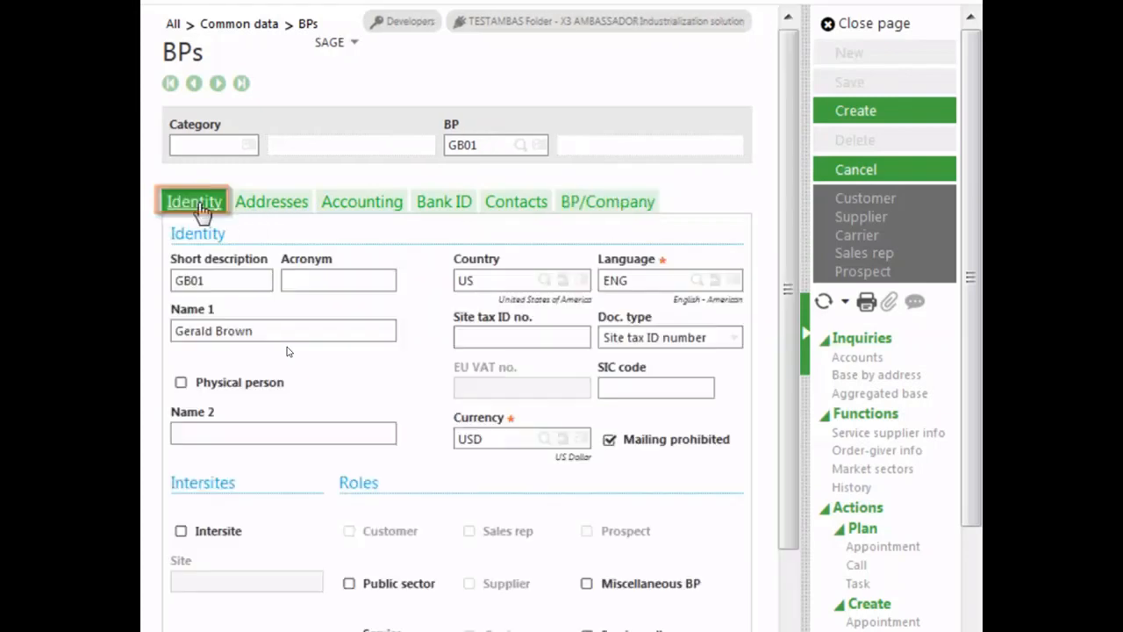
{"action": "left_click", "coordinate": [855, 114]}
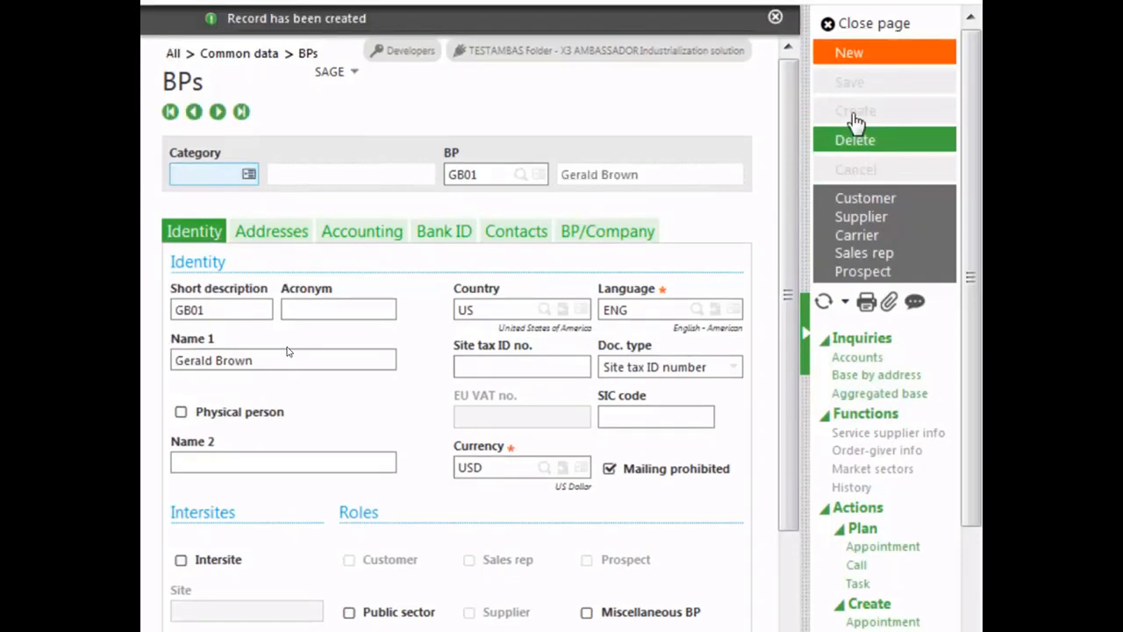
{"action": "left_click", "coordinate": [775, 19]}
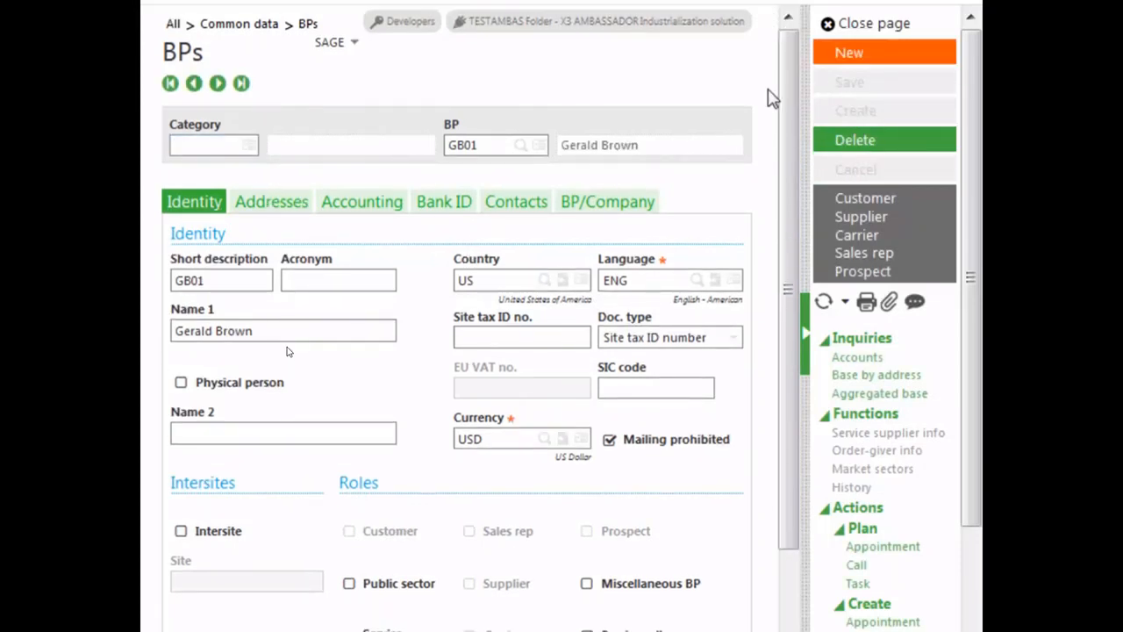
Open the Customer function and start a new customer with category US and customer code GB01
{"action": "left_click_drag", "start_coordinate": [974, 275], "coordinate": [974, 404]}
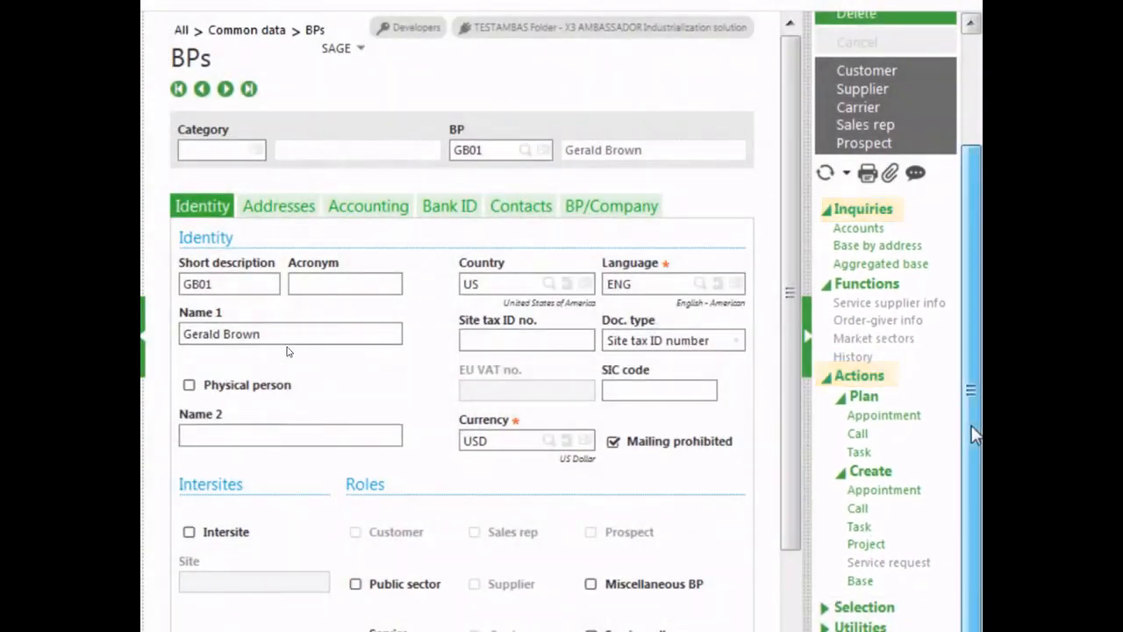
{"action": "left_click_drag", "start_coordinate": [971, 416], "coordinate": [980, 254]}
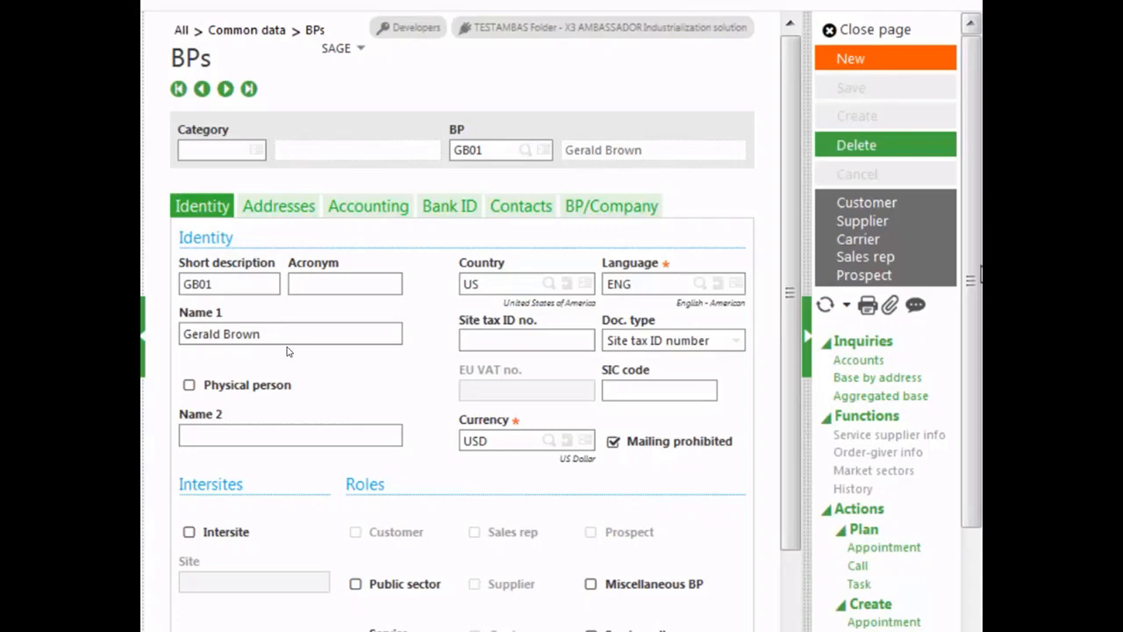
{"action": "left_click", "coordinate": [880, 203]}
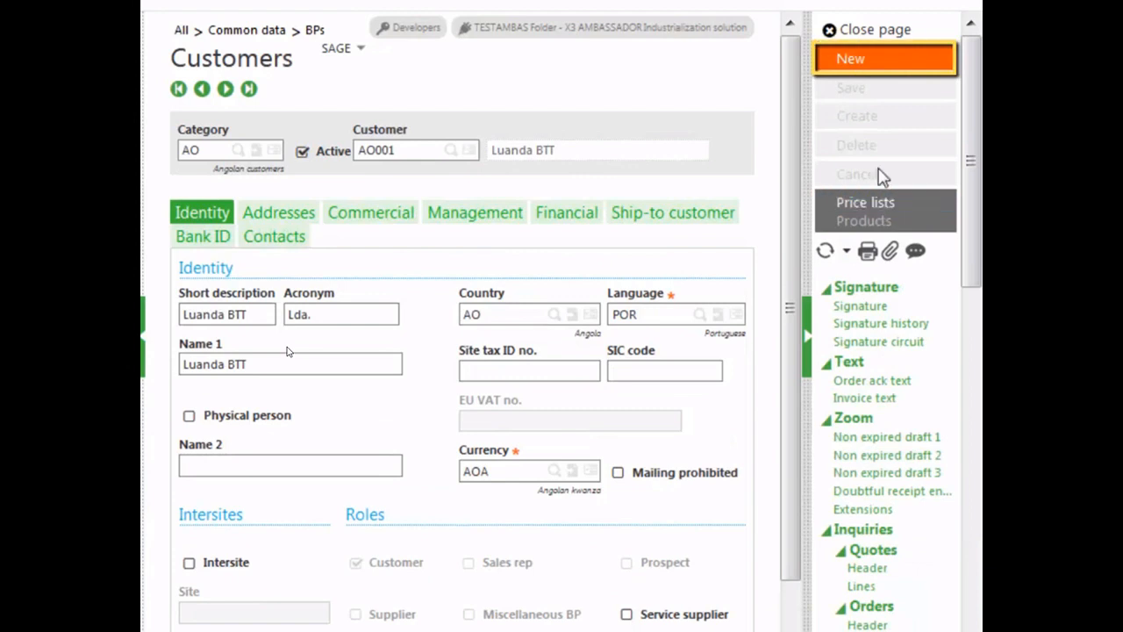
{"action": "left_click", "coordinate": [851, 63]}
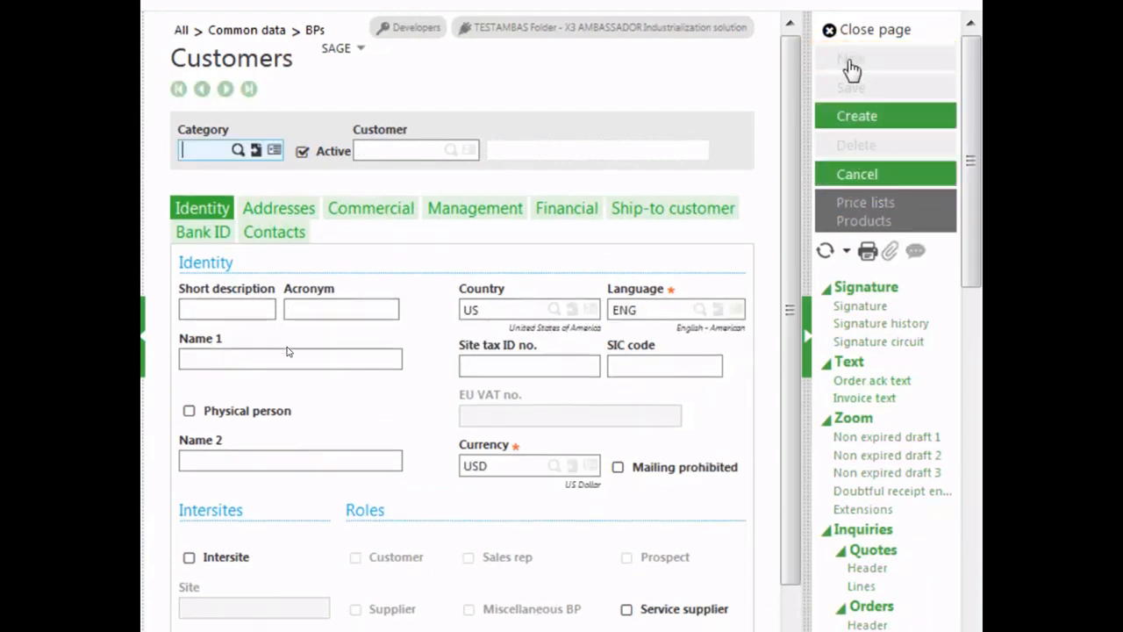
{"action": "type", "text": "us"}
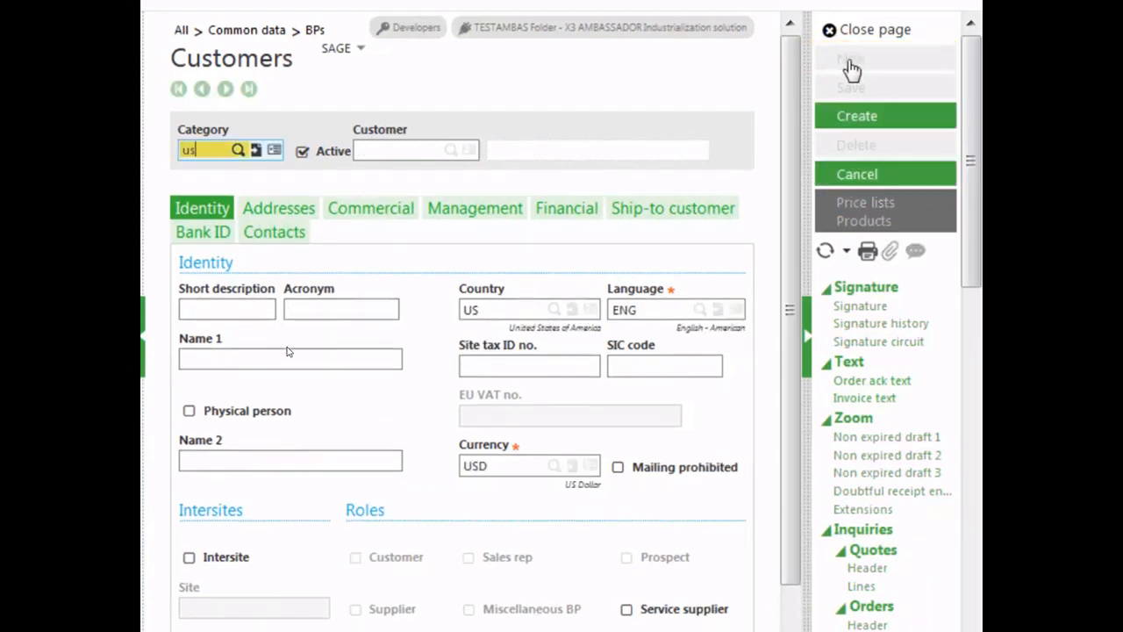
{"action": "key", "text": "Tab"}
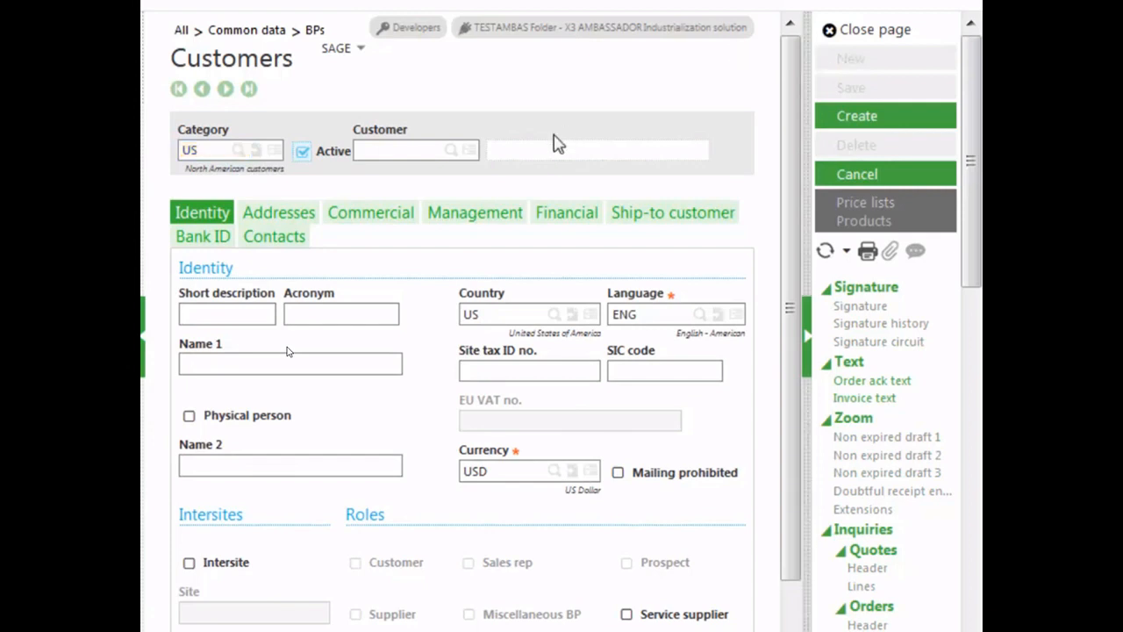
{"action": "left_click", "coordinate": [406, 151]}
{"action": "type", "text": "GB01"}
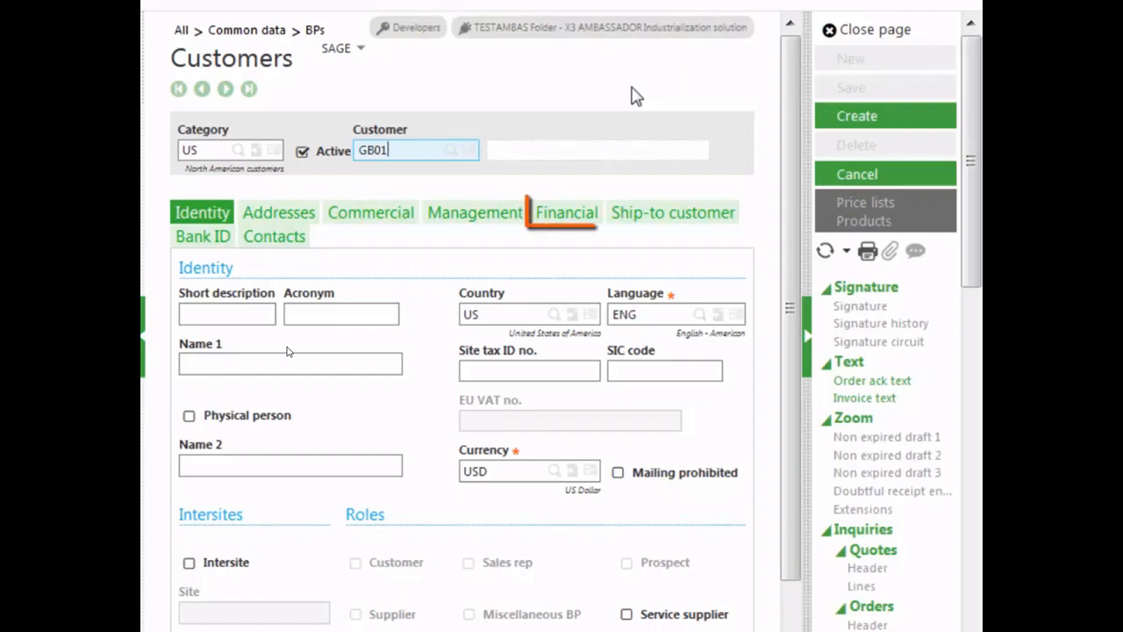
On the Financial tab, set the tax rule to NTX and create the customer record
{"action": "left_click", "coordinate": [562, 214]}
{"action": "left_click", "coordinate": [244, 449]}
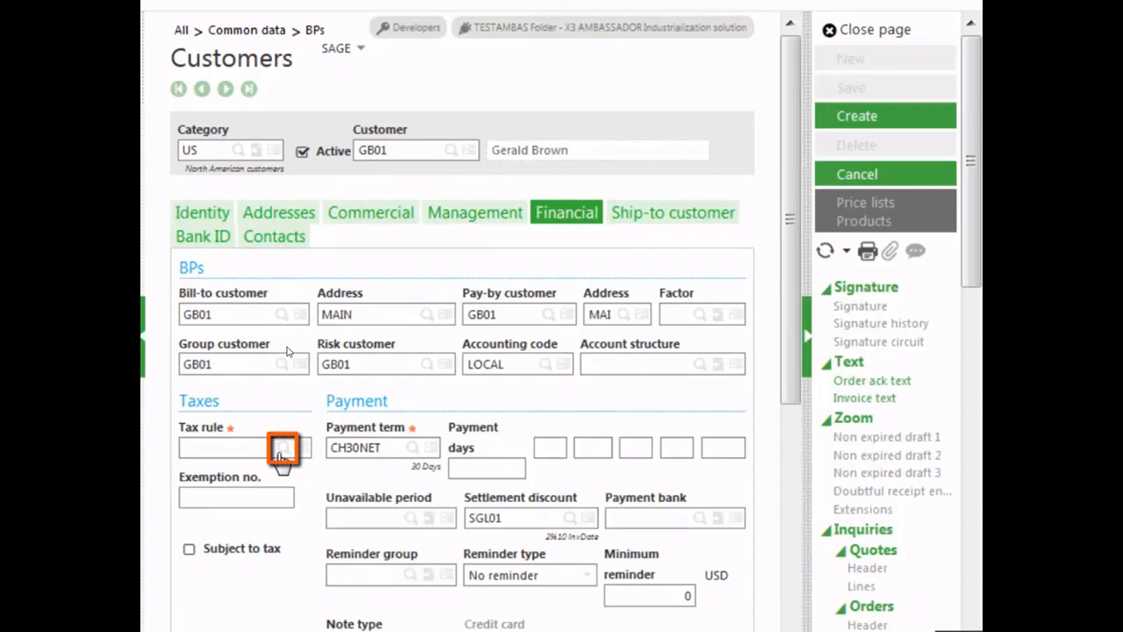
{"action": "left_click", "coordinate": [280, 449]}
{"action": "left_click_drag", "start_coordinate": [814, 313], "coordinate": [809, 461]}
{"action": "left_click", "coordinate": [363, 433]}
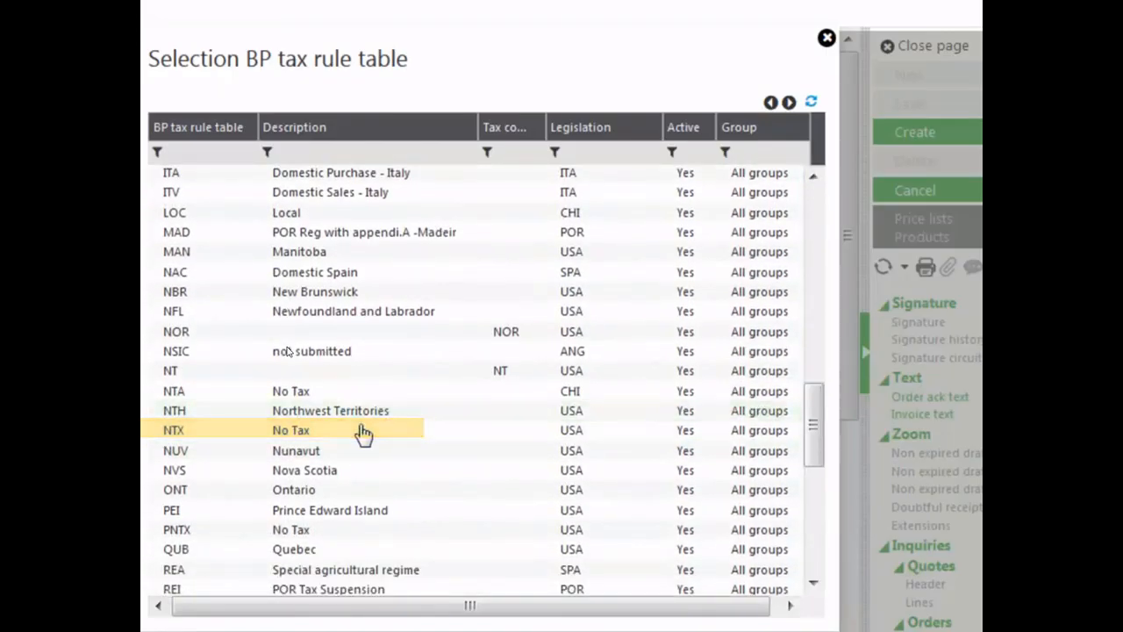
{"action": "left_click", "coordinate": [870, 110]}
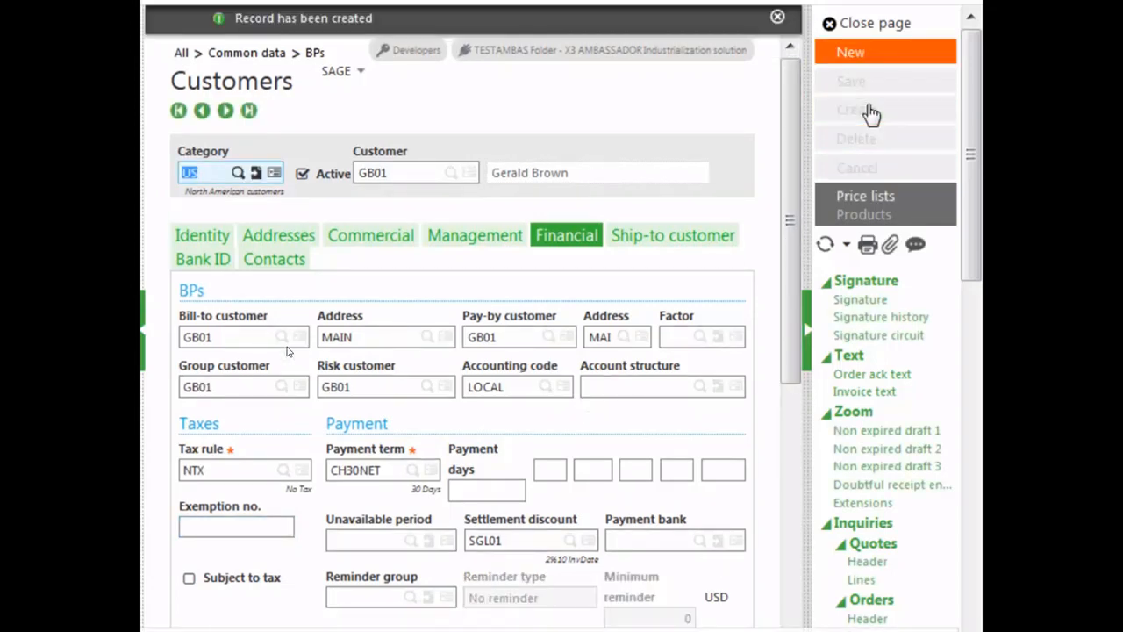
Close the customer page and check the business partner's roles
{"action": "left_click", "coordinate": [876, 23]}
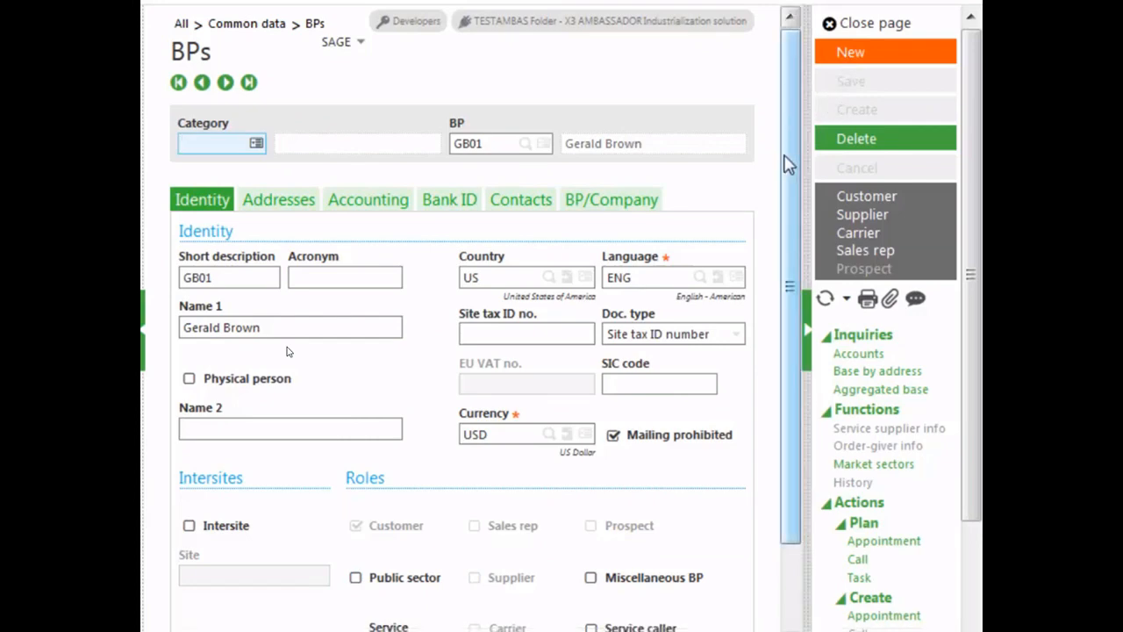
{"action": "left_click_drag", "start_coordinate": [785, 164], "coordinate": [785, 359]}
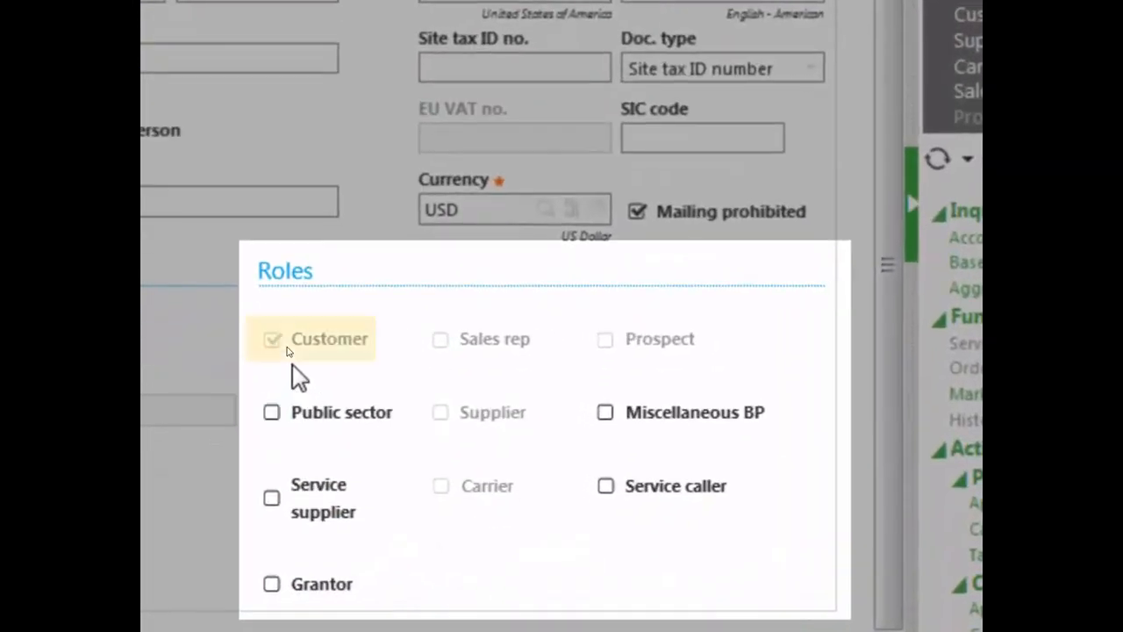